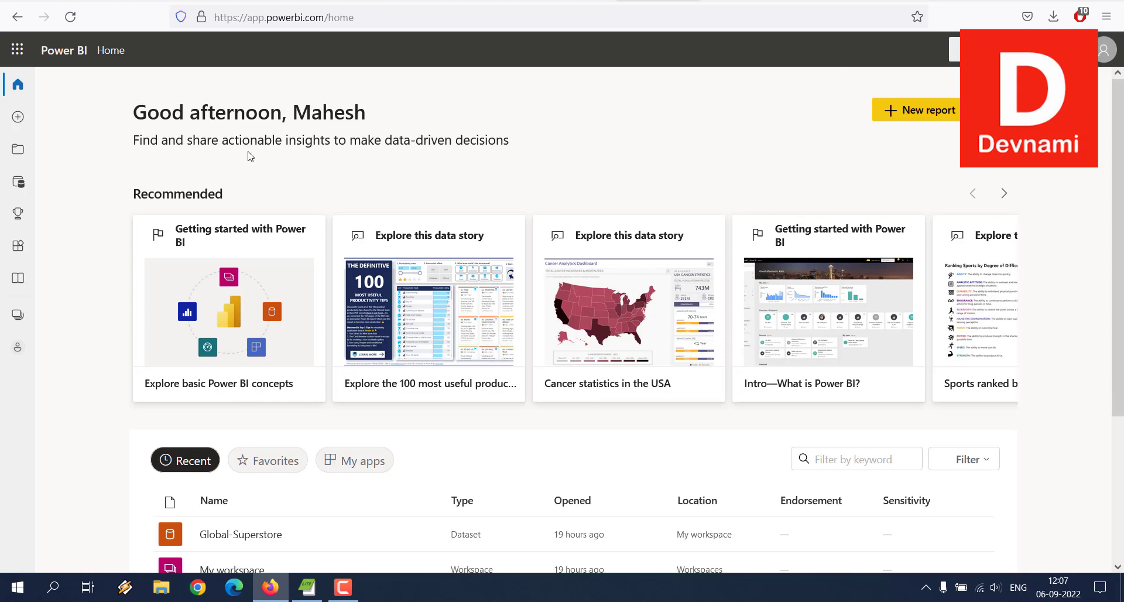
- Open the Create page for adding data in the Power BI service
{"action": "left_click_drag", "start_coordinate": [134, 114], "coordinate": [543, 139]}
{"action": "left_click", "coordinate": [543, 139]}
{"action": "left_click", "coordinate": [27, 122]}
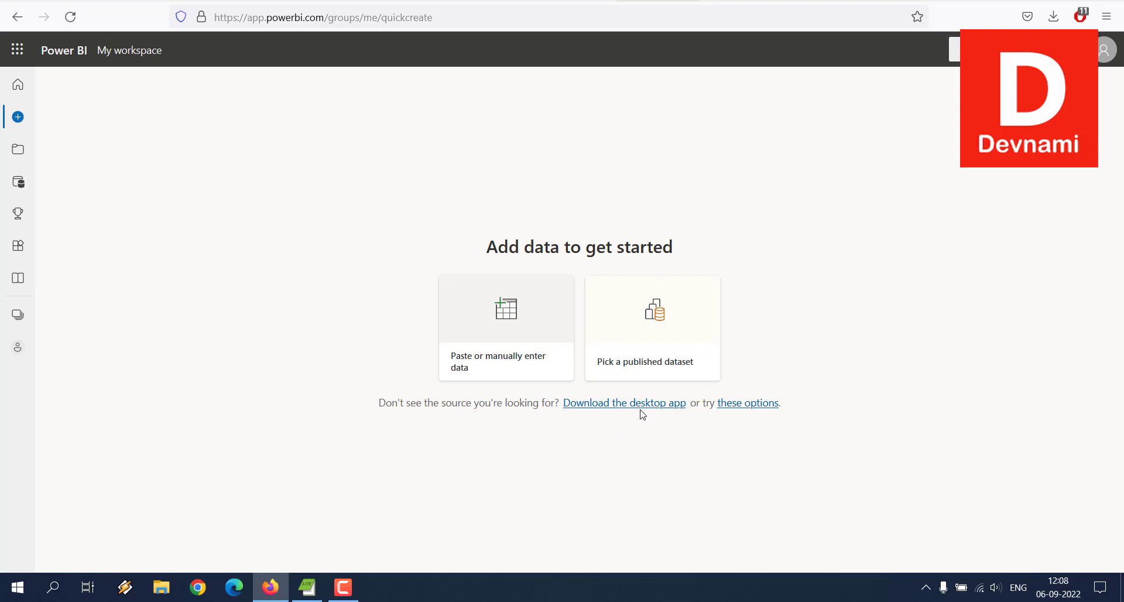
- Look through the Free Public Datasets list on the KDnuggets page for possible data sources
{"action": "left_click", "coordinate": [755, 4]}
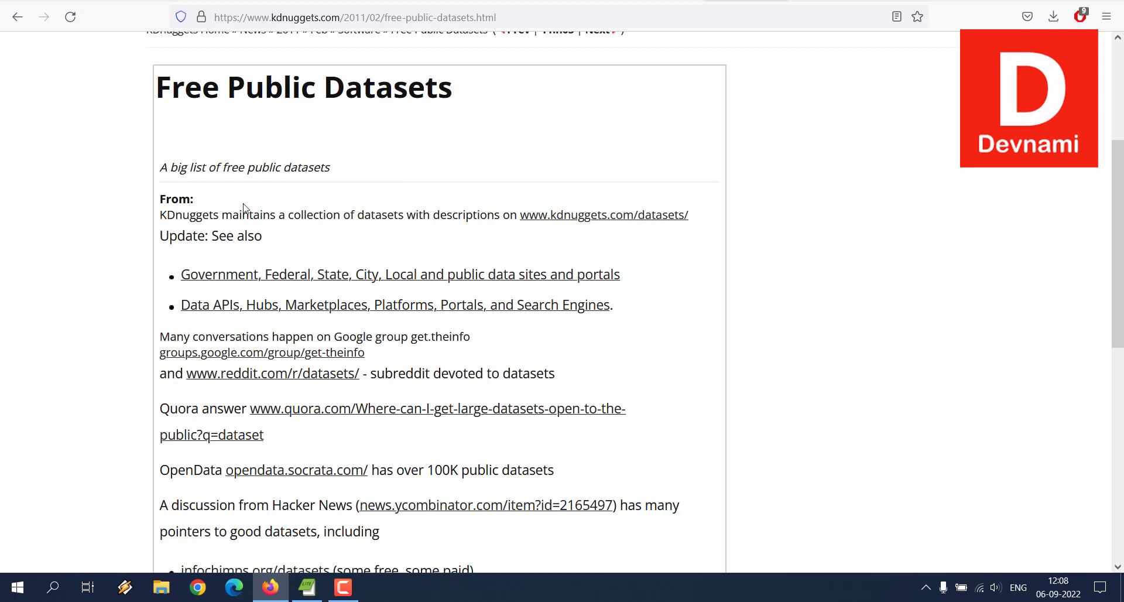
{"action": "left_click_drag", "start_coordinate": [244, 204], "coordinate": [282, 231]}
{"action": "left_click", "coordinate": [282, 232]}
{"action": "left_click_drag", "start_coordinate": [159, 167], "coordinate": [295, 234]}
{"action": "left_click", "coordinate": [296, 234]}
{"action": "scroll", "coordinate": [94, 184], "scroll_direction": "down", "scroll_amount": 4}
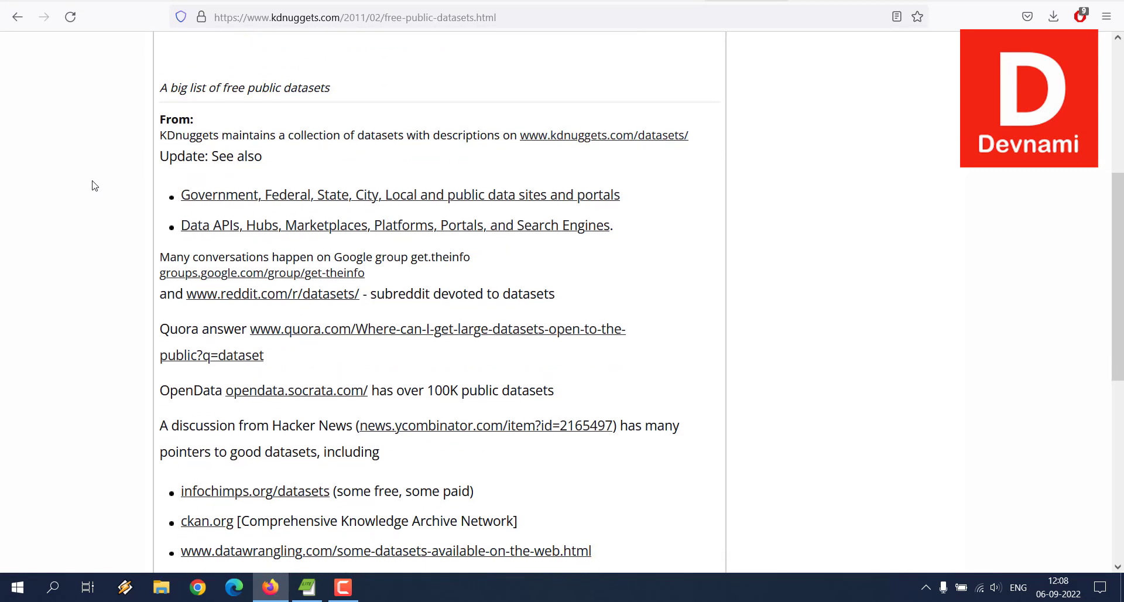
{"action": "scroll", "coordinate": [94, 184], "scroll_direction": "down", "scroll_amount": 5}
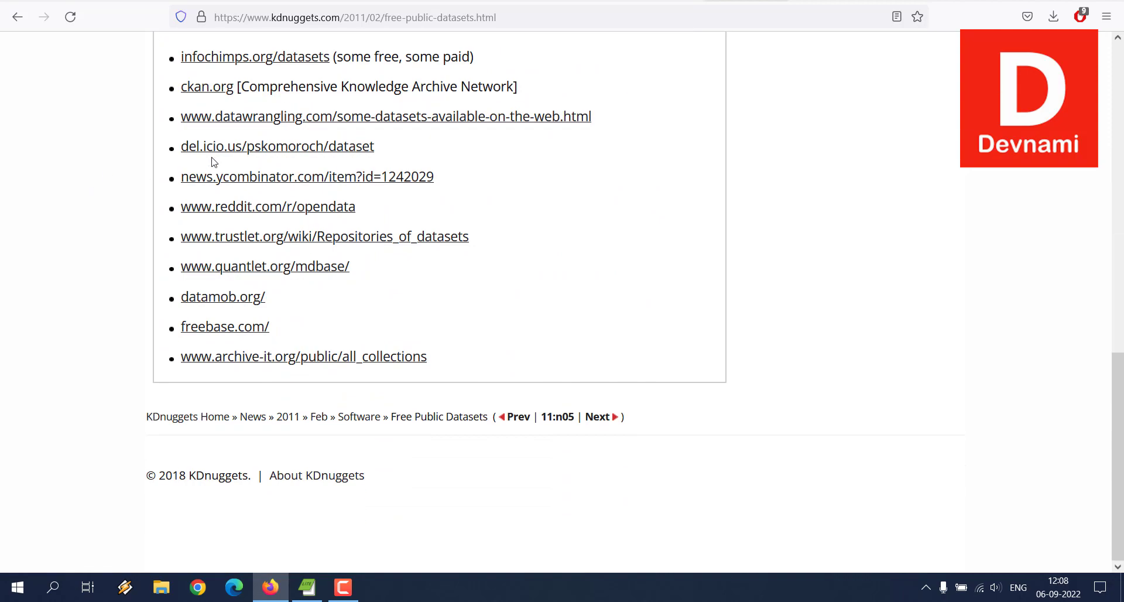
- Review the sample data on the Contextures page and the list of Supplemental Excel Data Sets
{"action": "left_click", "coordinate": [816, 1]}
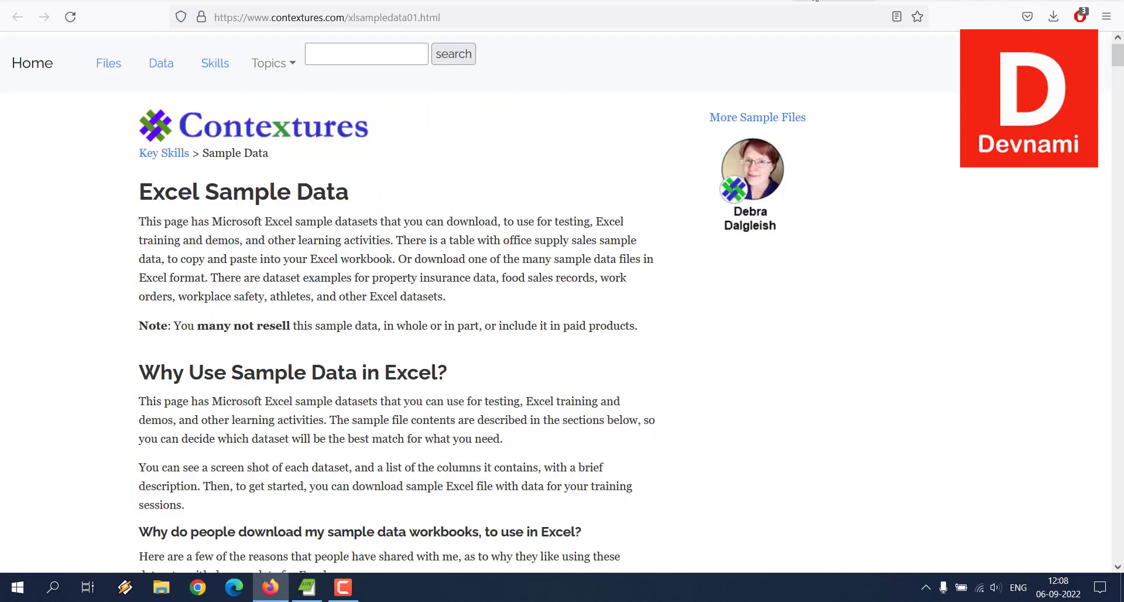
{"action": "scroll", "coordinate": [446, 236], "scroll_direction": "down", "scroll_amount": 10}
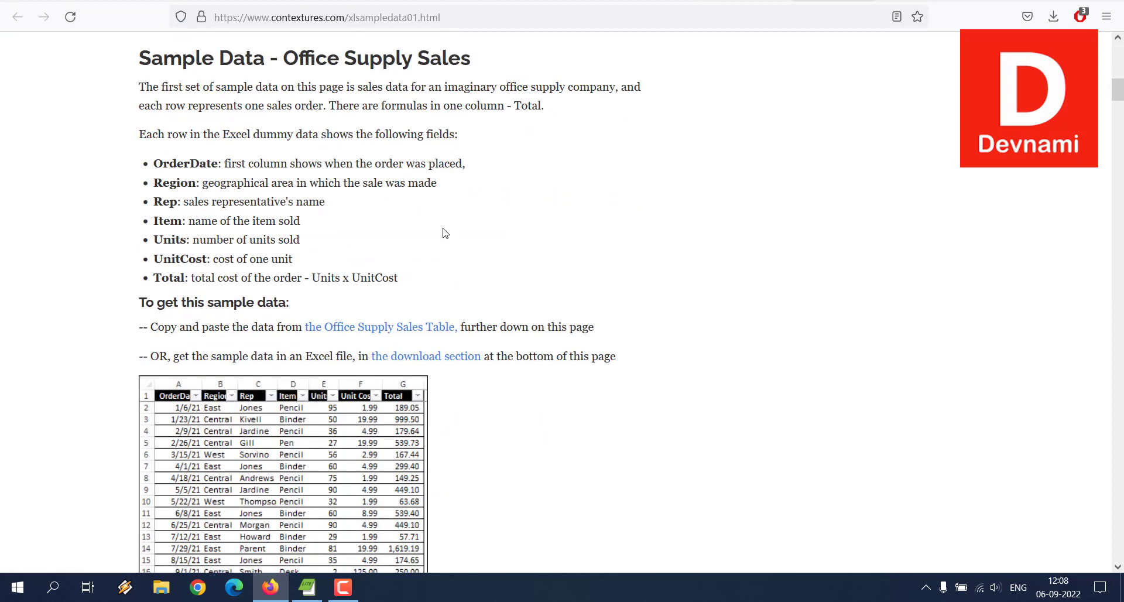
{"action": "scroll", "coordinate": [444, 233], "scroll_direction": "down", "scroll_amount": 5}
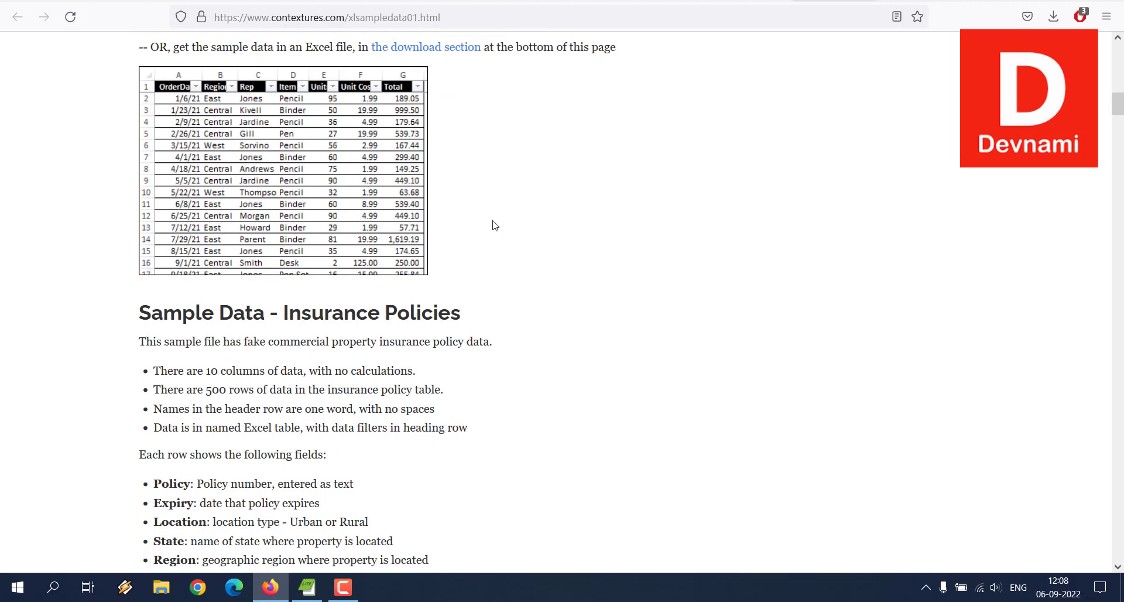
{"action": "left_click", "coordinate": [649, 1]}
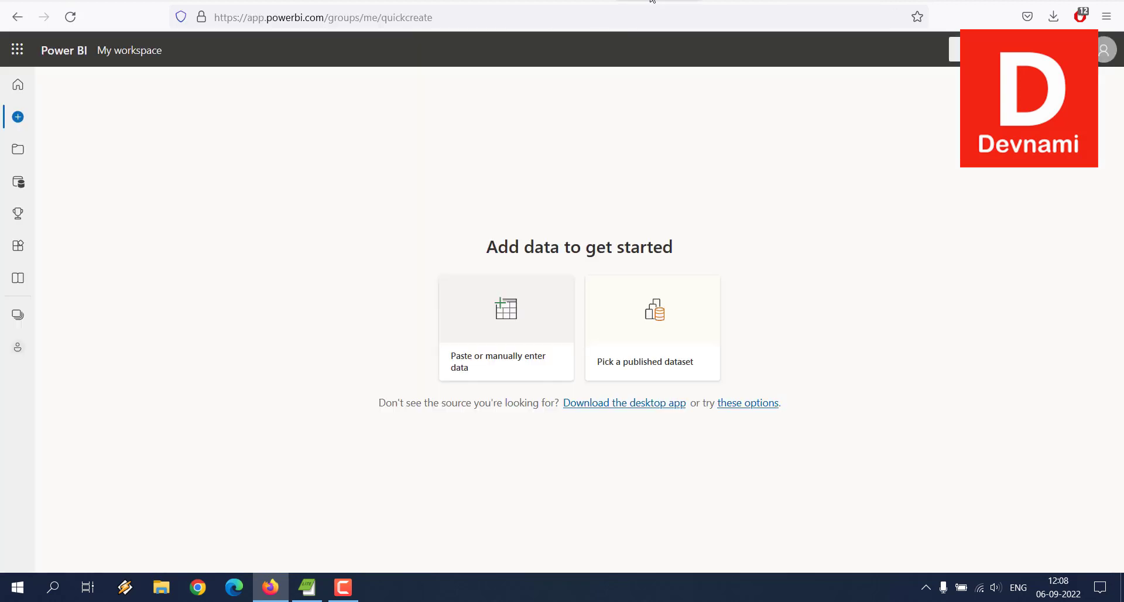
{"action": "left_click", "coordinate": [920, 0]}
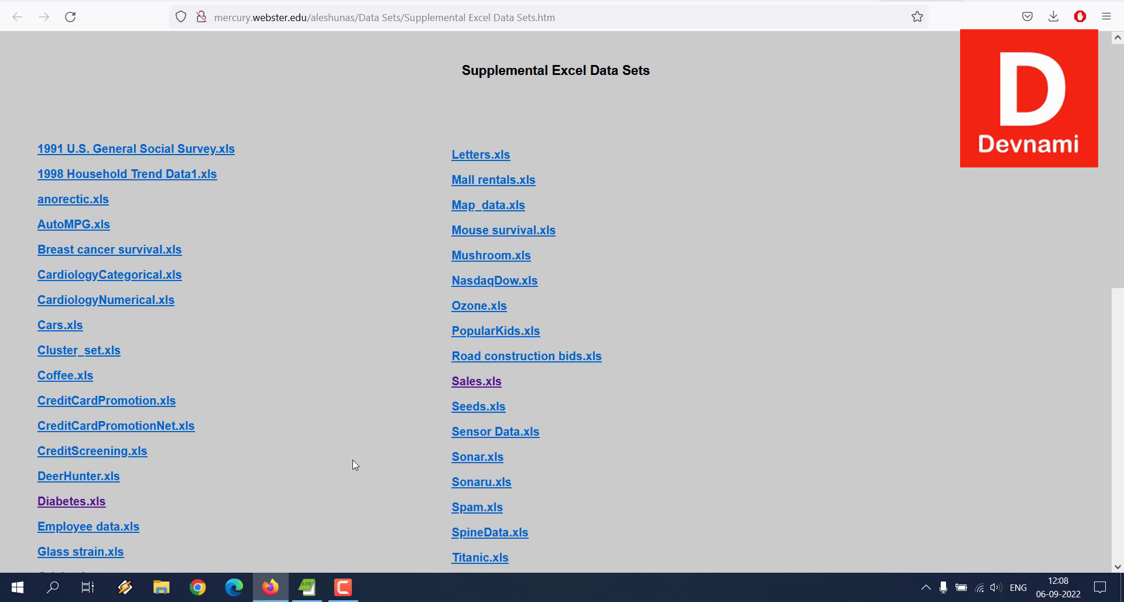
- Open Storedata.xlsx from the desktop in Excel, examine its rows and columns, and close the workbook
{"action": "left_click", "coordinate": [270, 587]}
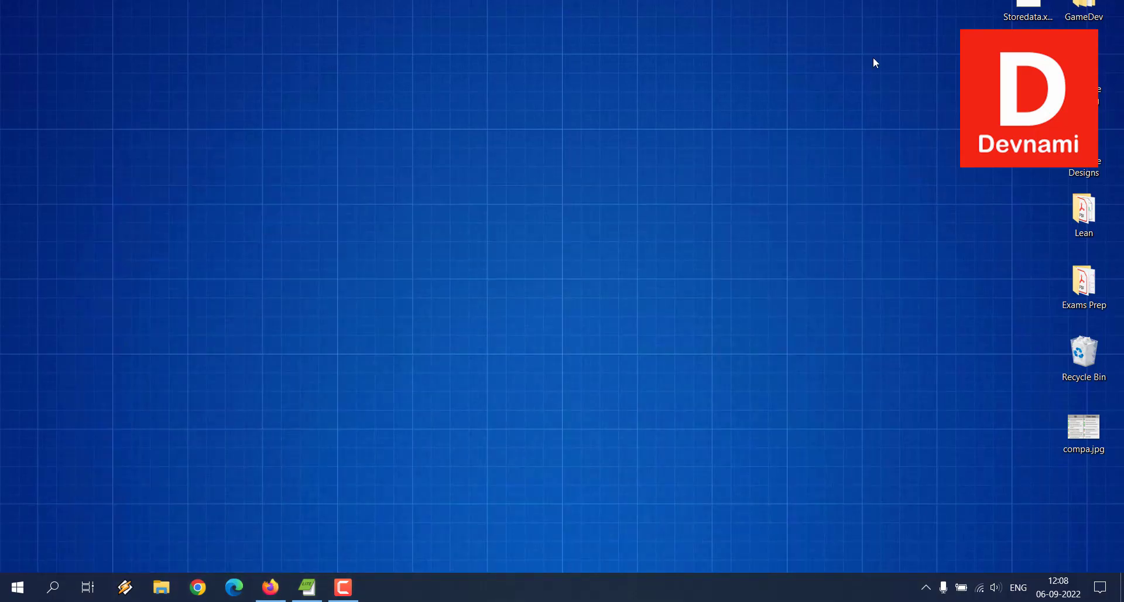
{"action": "double_click", "coordinate": [1021, 12]}
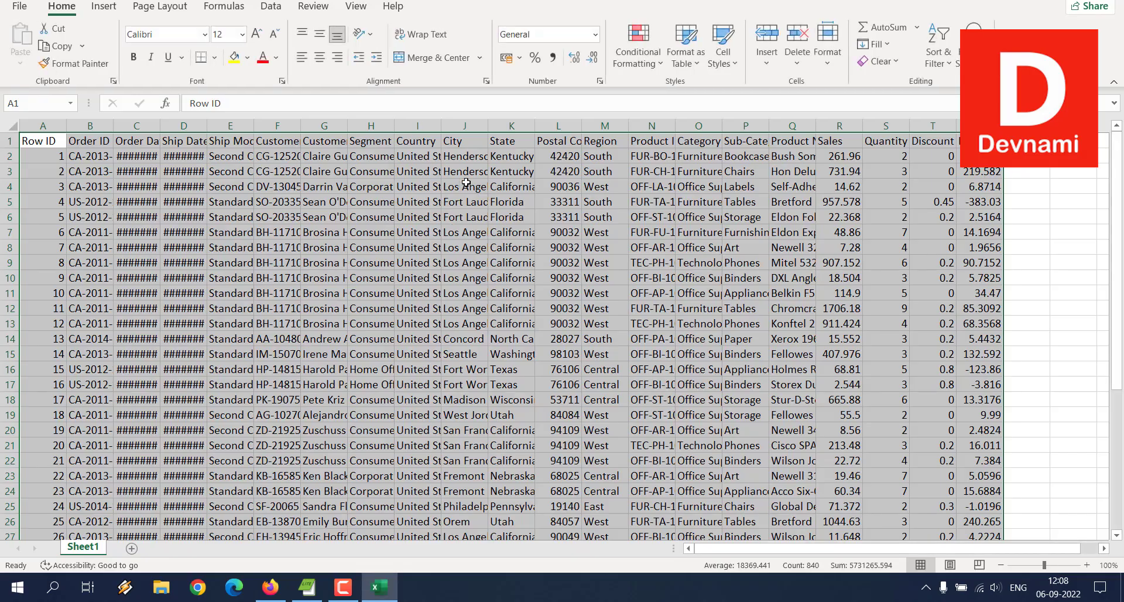
{"action": "left_click", "coordinate": [321, 274]}
{"action": "scroll", "coordinate": [721, 256], "scroll_direction": "down", "scroll_amount": 8}
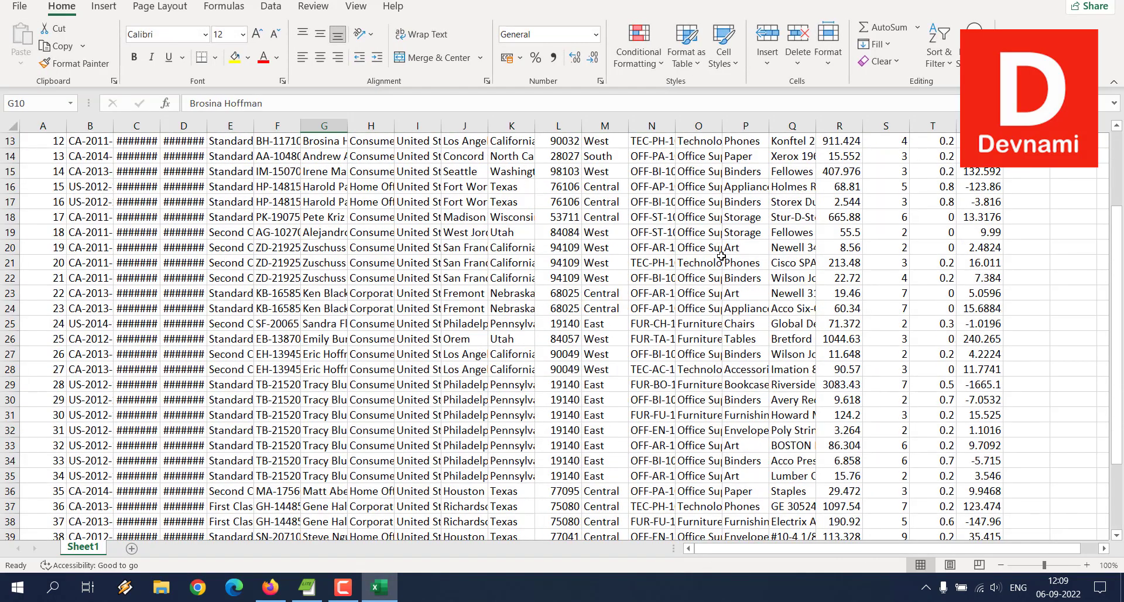
{"action": "scroll", "coordinate": [721, 256], "scroll_direction": "down", "scroll_amount": 4}
{"action": "scroll", "coordinate": [721, 256], "scroll_direction": "up", "scroll_amount": 5}
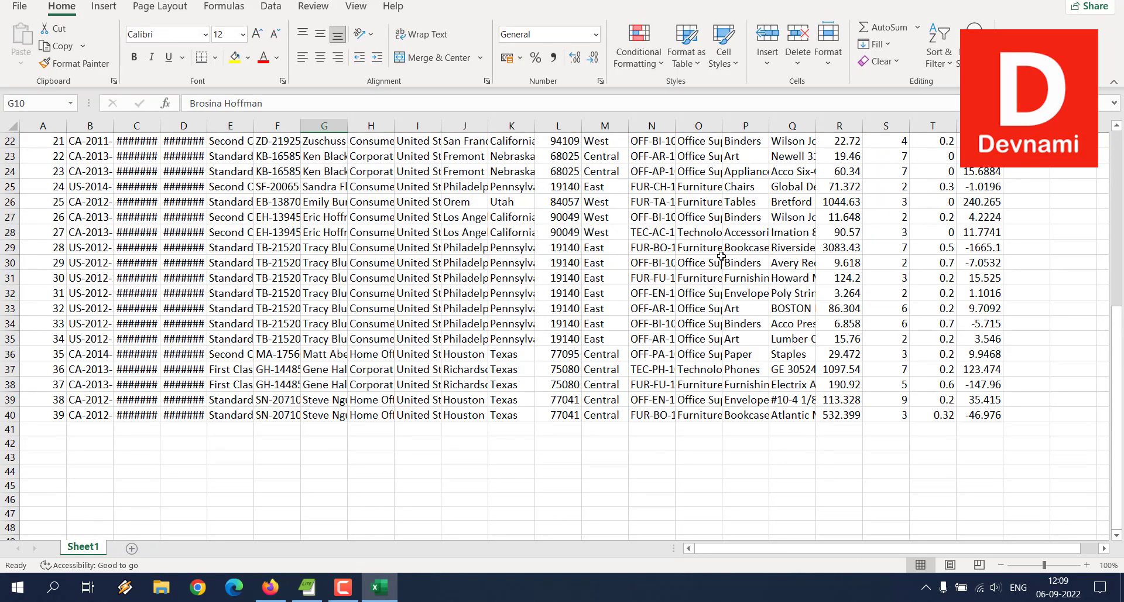
{"action": "scroll", "coordinate": [721, 256], "scroll_direction": "up", "scroll_amount": 7}
{"action": "scroll", "coordinate": [721, 256], "scroll_direction": "down", "scroll_amount": 8}
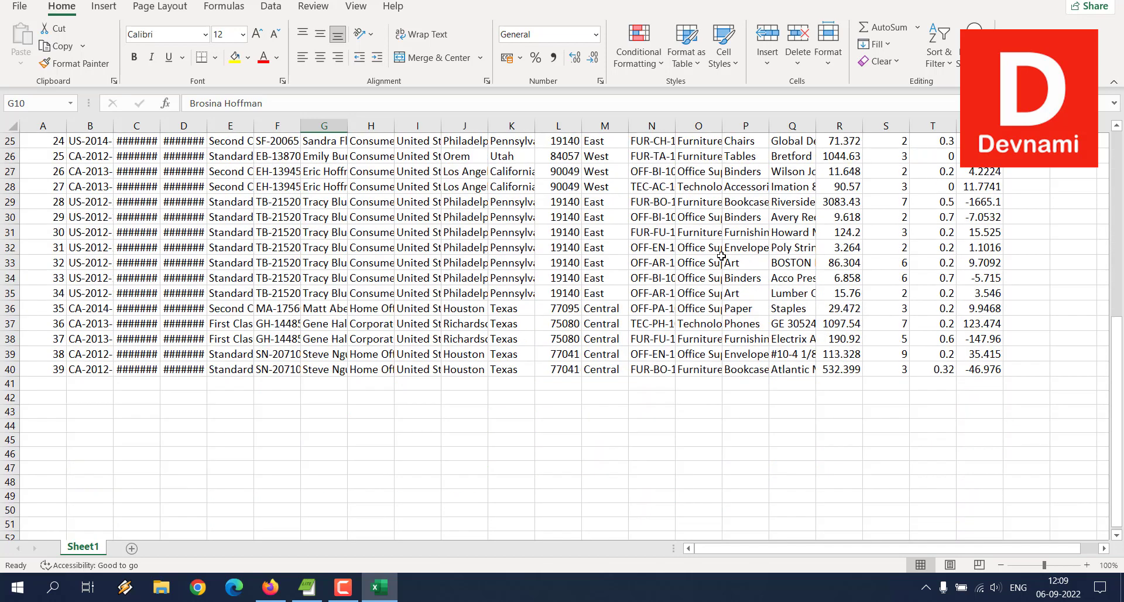
{"action": "scroll", "coordinate": [721, 255], "scroll_direction": "up", "scroll_amount": 8}
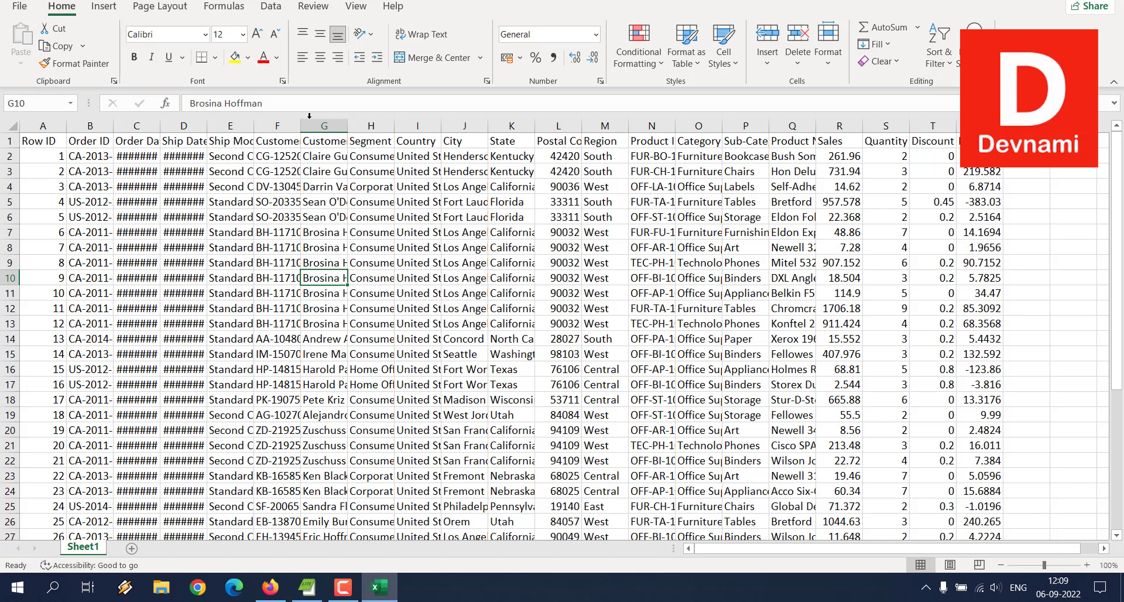
{"action": "key", "text": "alt+F4"}
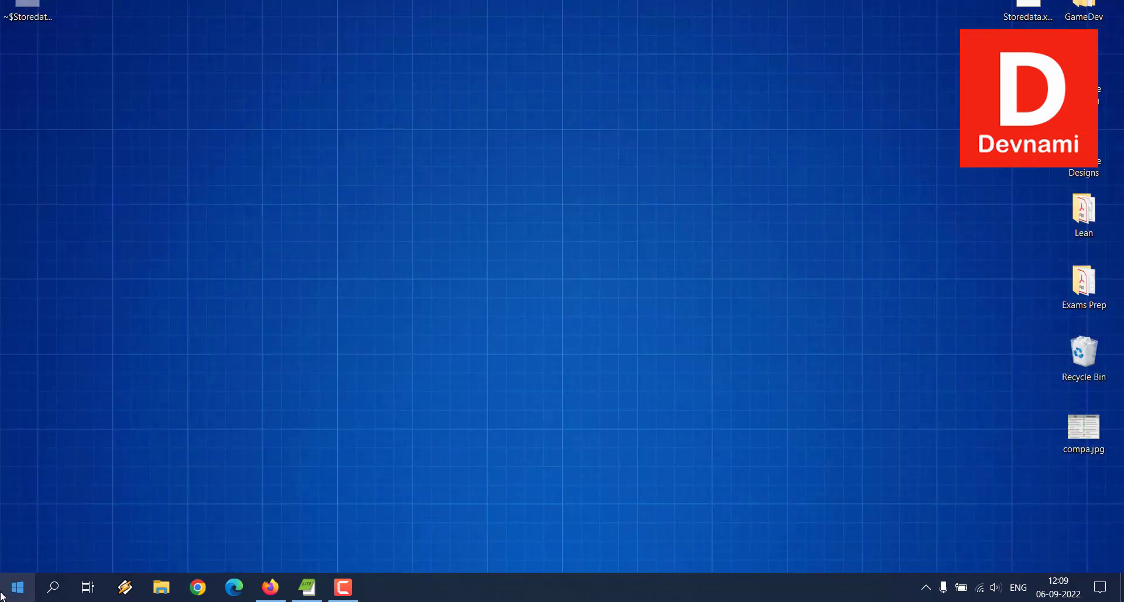
- Search Windows for Power BI Desktop and launch it
{"action": "left_click", "coordinate": [3, 595]}
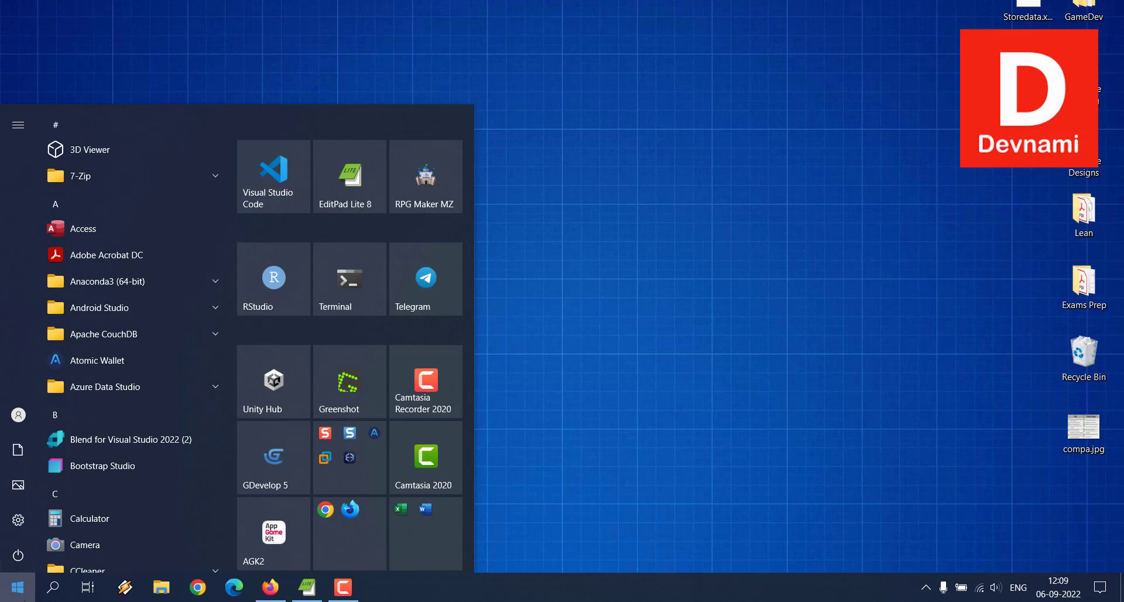
{"action": "left_click", "coordinate": [53, 587]}
{"action": "type", "text": "powe"}
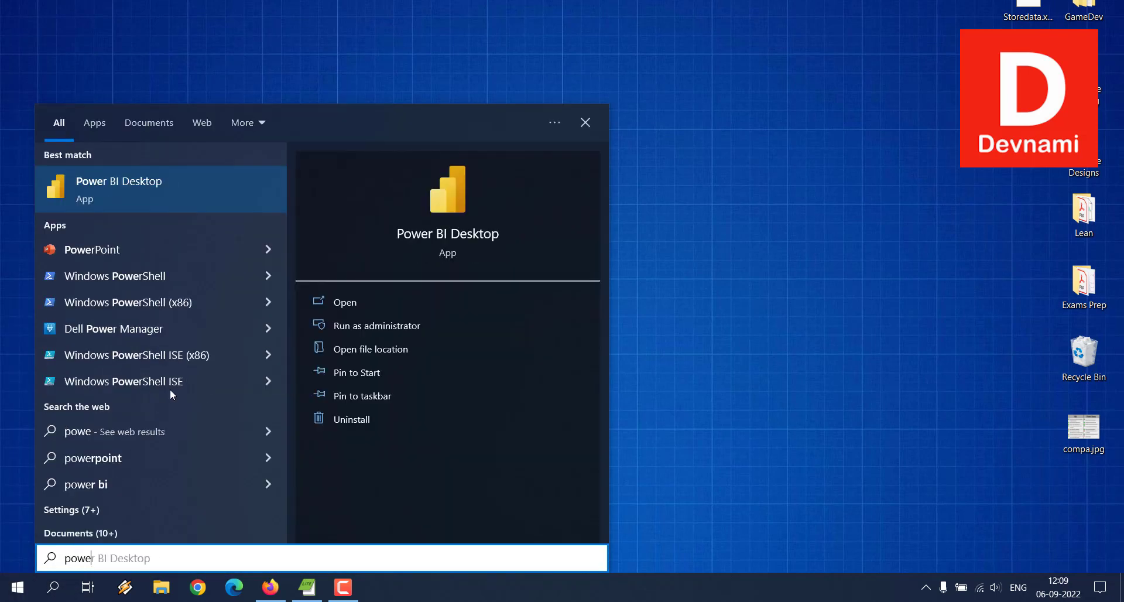
{"action": "left_click", "coordinate": [336, 307]}
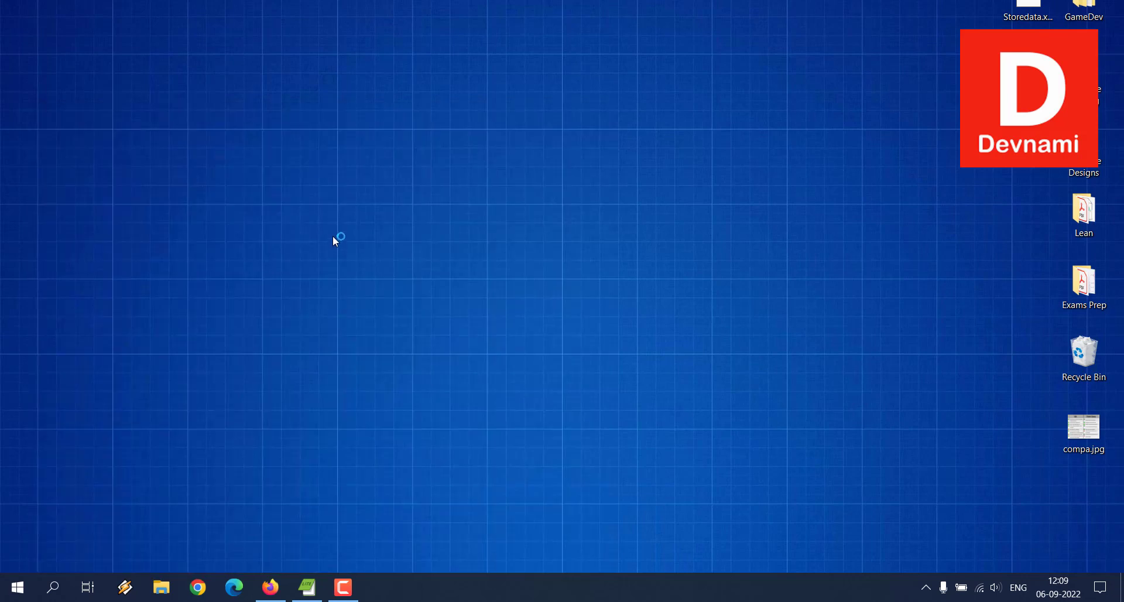
- Return to the Power BI service in Firefox and open the Files sources for creating new content
{"action": "left_click", "coordinate": [270, 587]}
{"action": "left_click", "coordinate": [649, 1]}
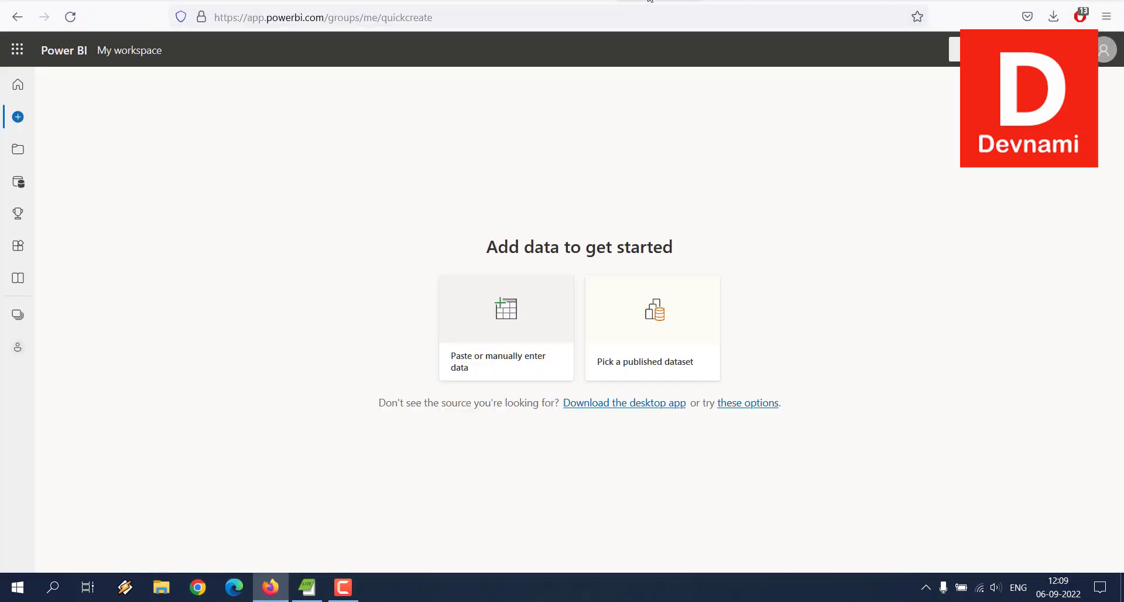
{"action": "left_click", "coordinate": [773, 404]}
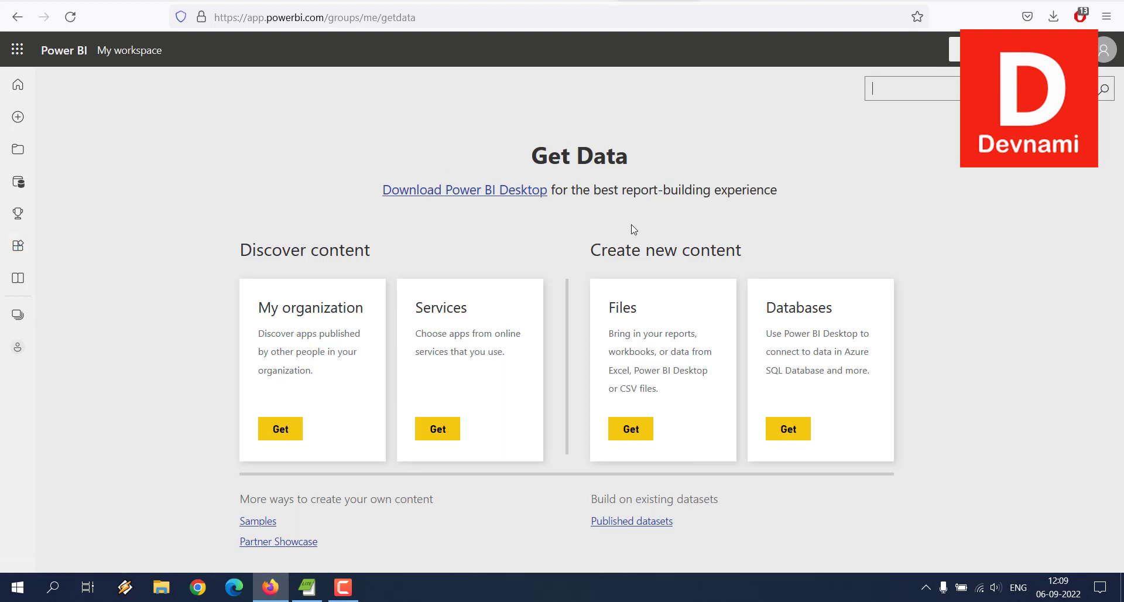
{"action": "left_click_drag", "start_coordinate": [638, 230], "coordinate": [755, 253]}
{"action": "left_click", "coordinate": [755, 255]}
{"action": "left_click", "coordinate": [636, 433]}
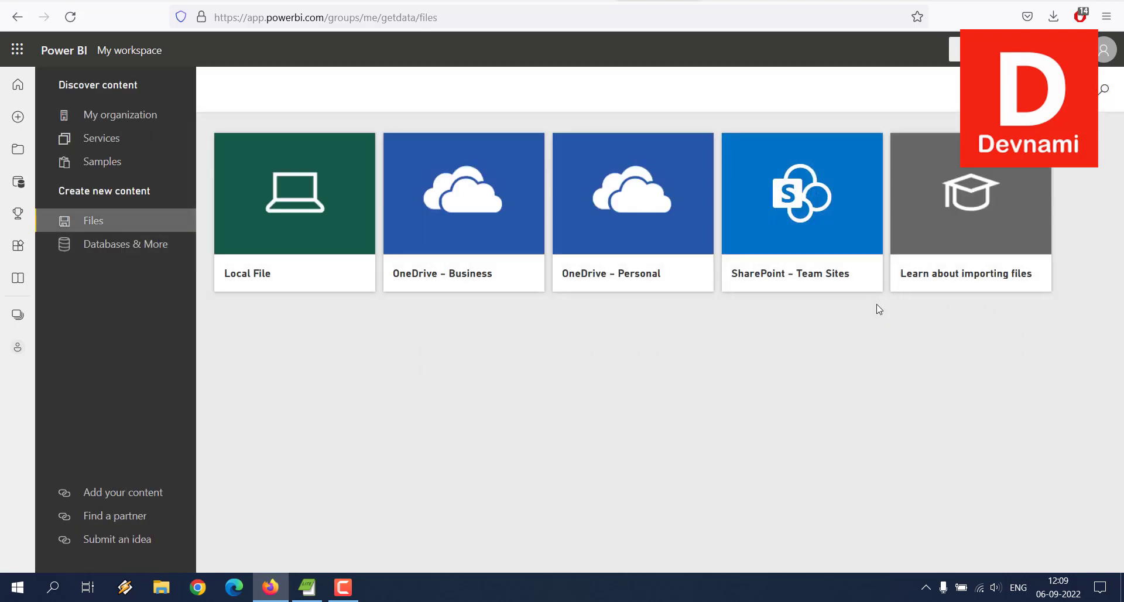
- Choose Storedata.xlsx from the Desktop folder as the local file to connect to
{"action": "left_click", "coordinate": [281, 237]}
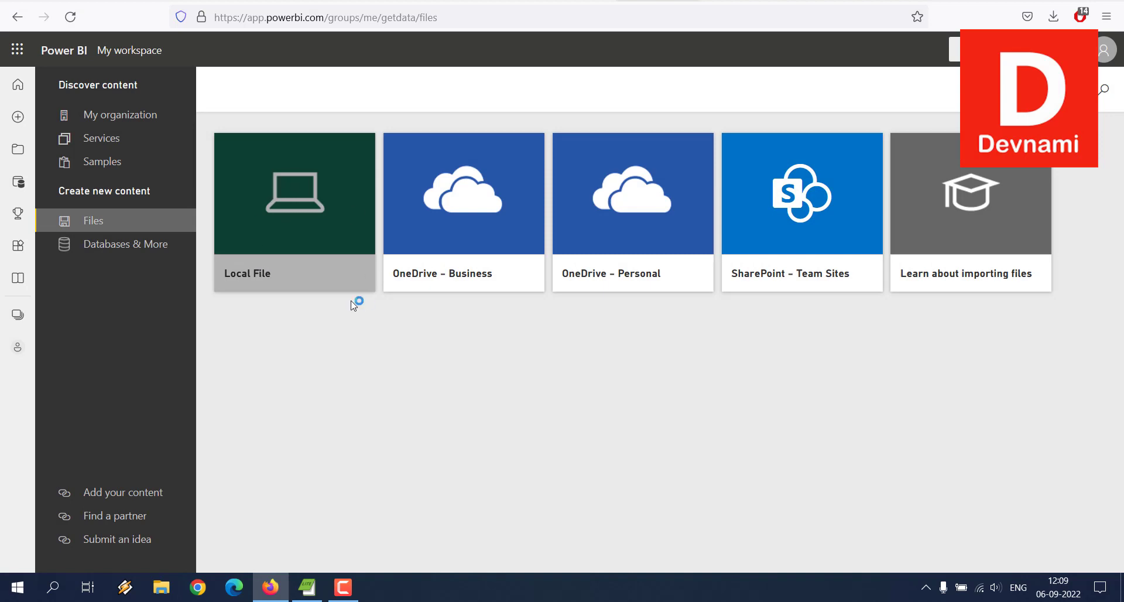
{"action": "left_click", "coordinate": [302, 235]}
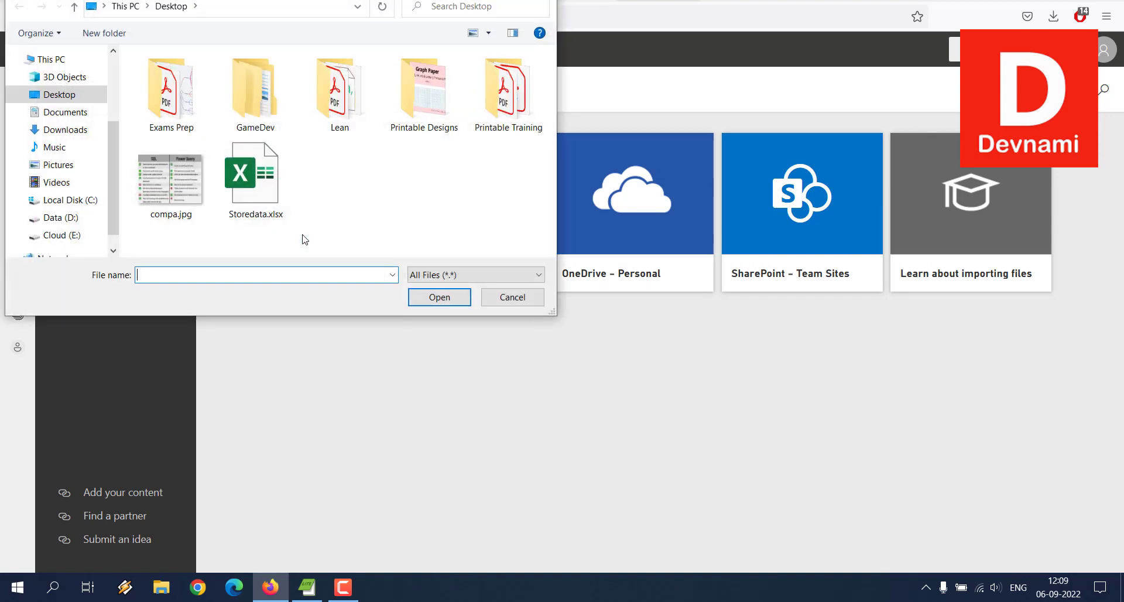
{"action": "left_click", "coordinate": [275, 206]}
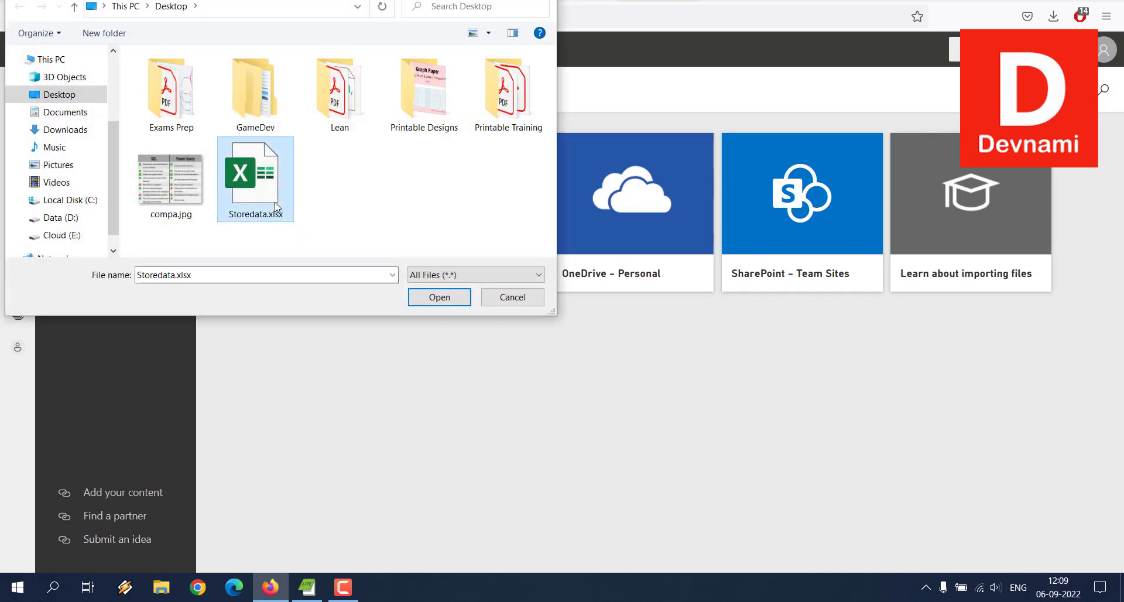
{"action": "left_click", "coordinate": [439, 297]}
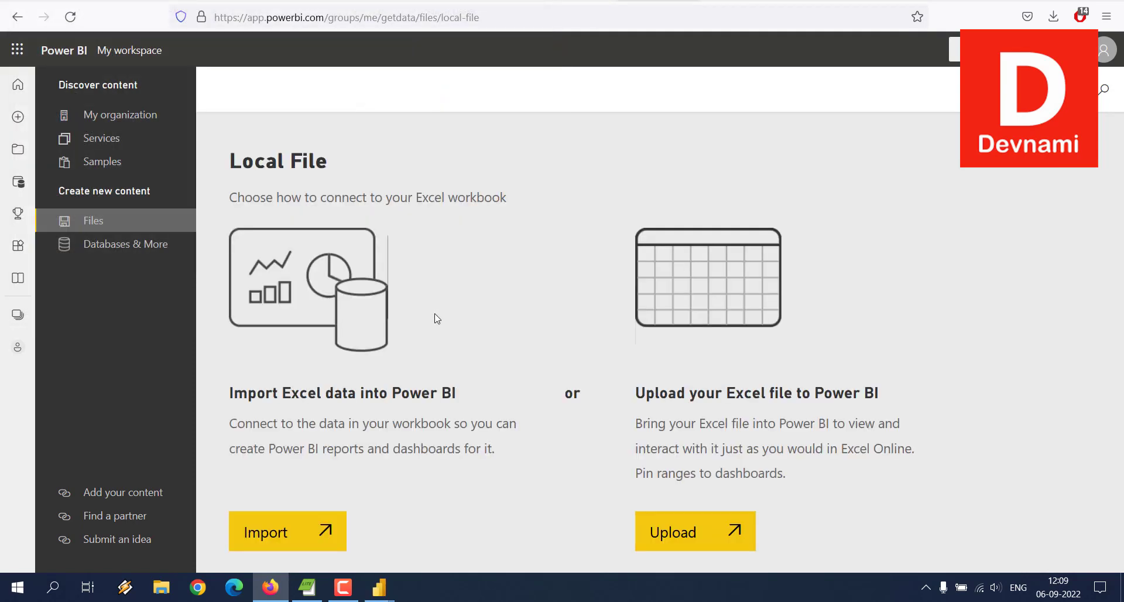
- Upload the Excel file to Power BI as a workbook instead of importing its data
{"action": "left_click_drag", "start_coordinate": [229, 200], "coordinate": [417, 198]}
{"action": "left_click_drag", "start_coordinate": [508, 204], "coordinate": [476, 199]}
{"action": "left_click_drag", "start_coordinate": [320, 194], "coordinate": [444, 189]}
{"action": "left_click", "coordinate": [491, 191]}
{"action": "left_click", "coordinate": [689, 528]}
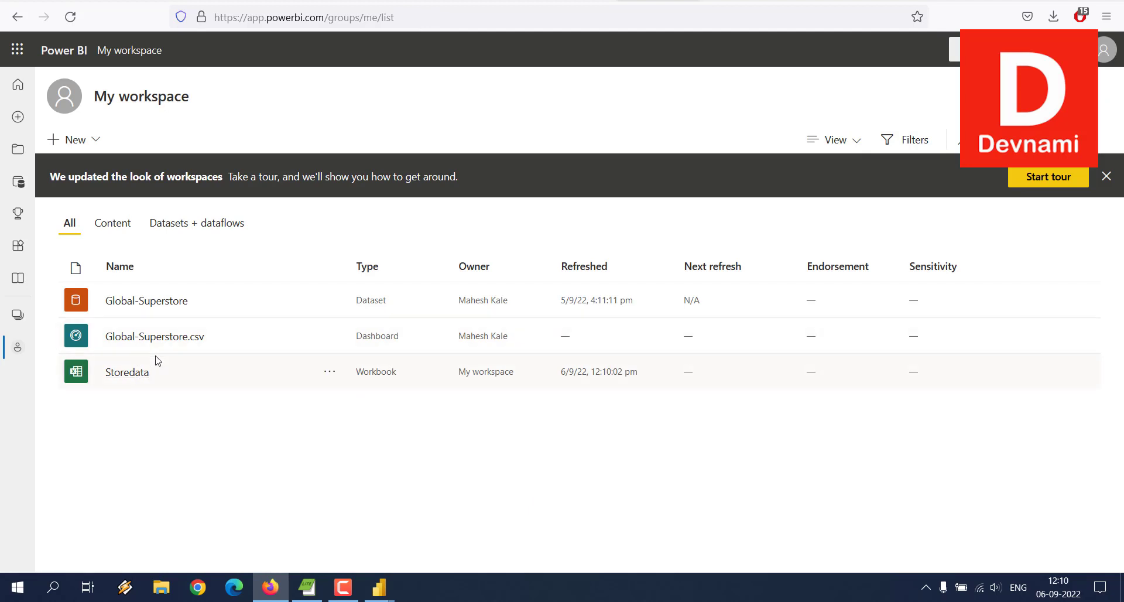
- View the uploaded Storedata workbook from My workspace, dismiss the pinning tip, and check the workbook's available actions
{"action": "left_click", "coordinate": [127, 373]}
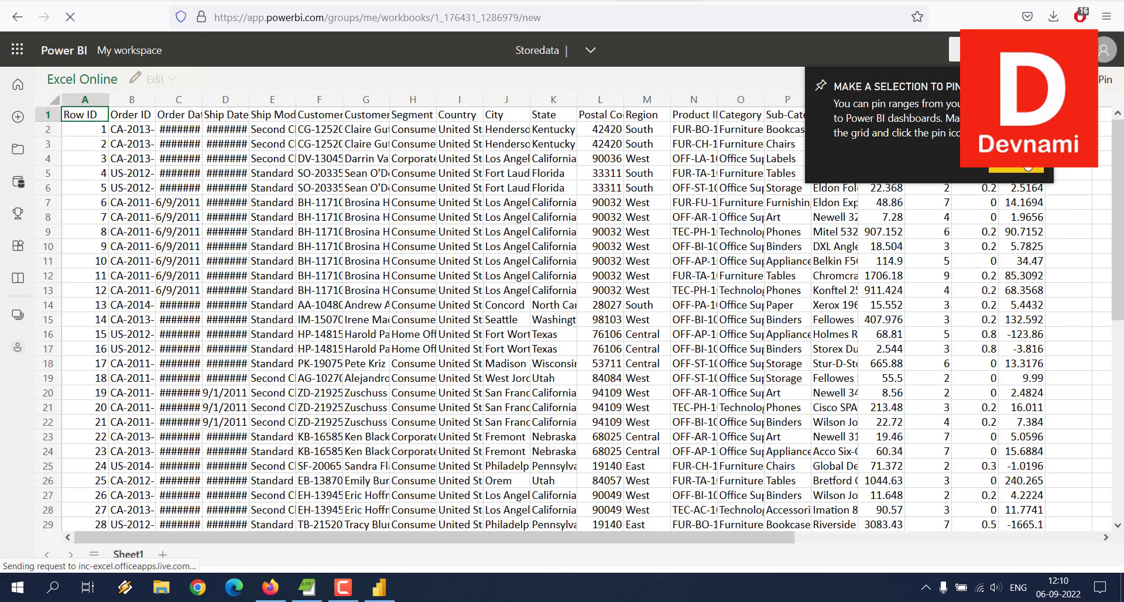
{"action": "left_click", "coordinate": [1017, 165]}
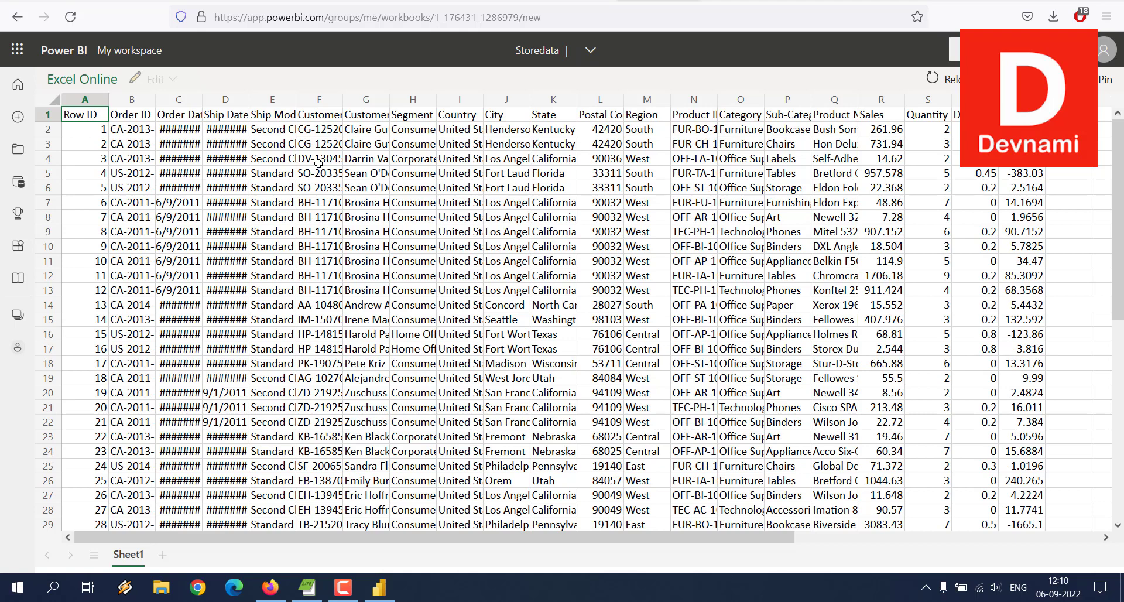
{"action": "left_click", "coordinate": [17, 17]}
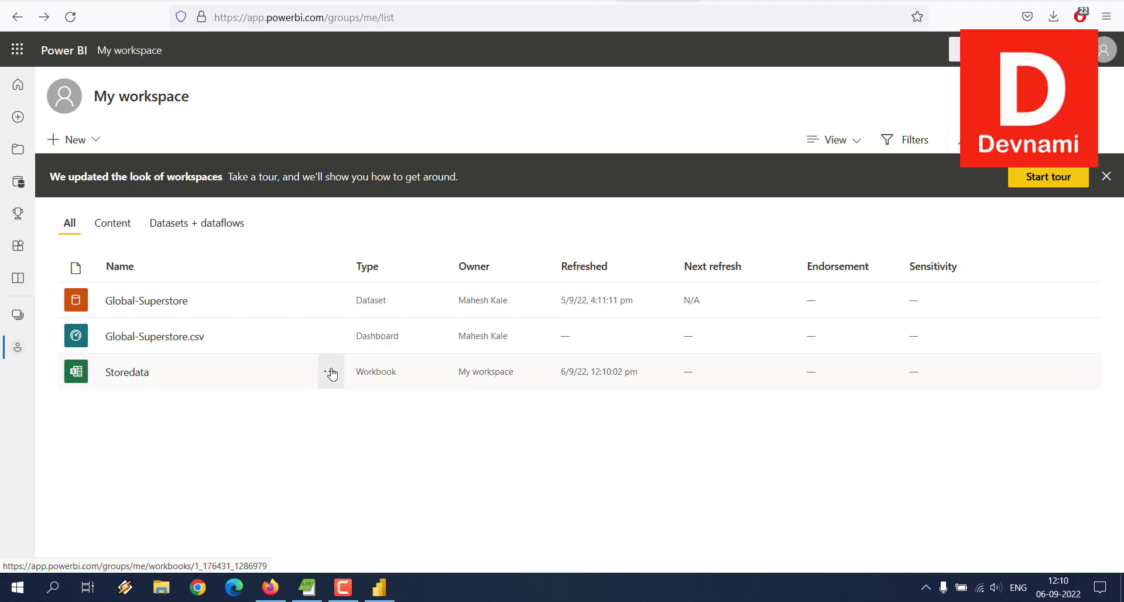
{"action": "left_click", "coordinate": [331, 372]}
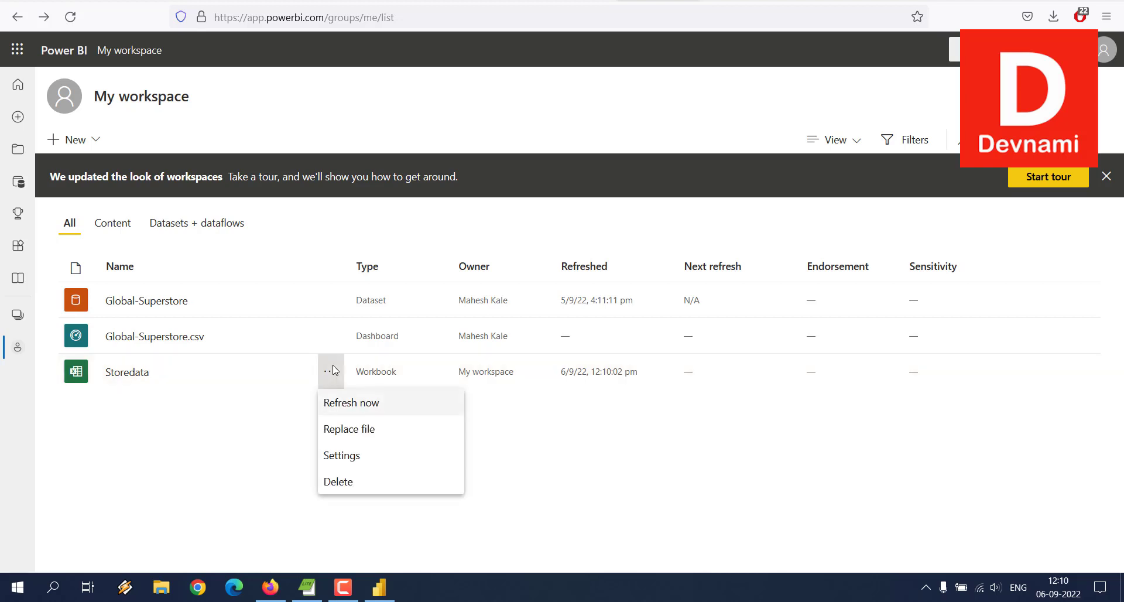
{"action": "left_click", "coordinate": [252, 404]}
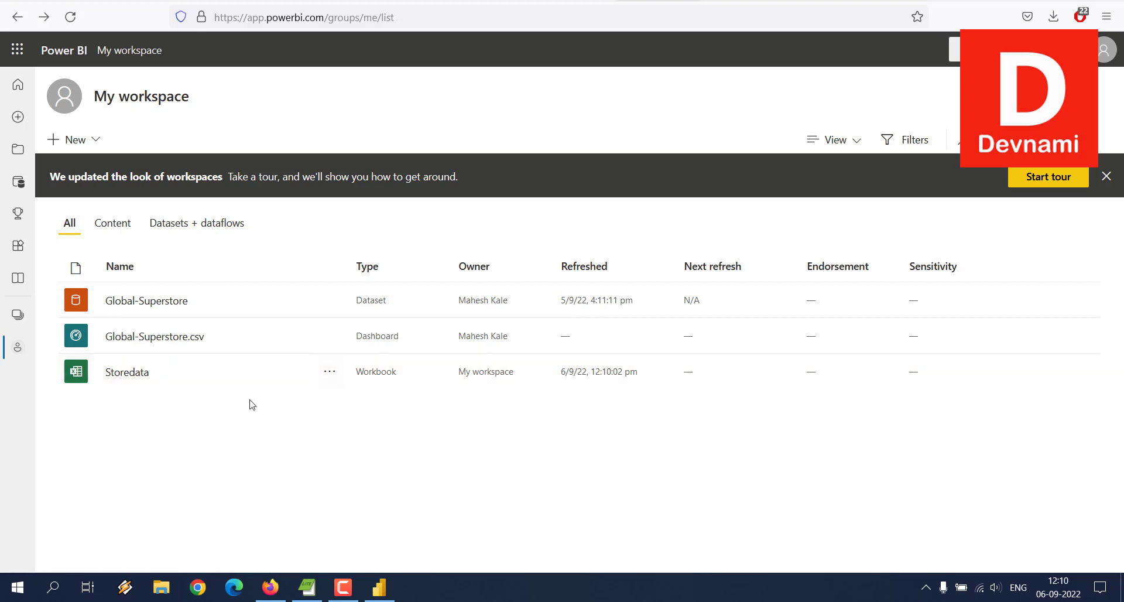
{"action": "left_click", "coordinate": [215, 379]}
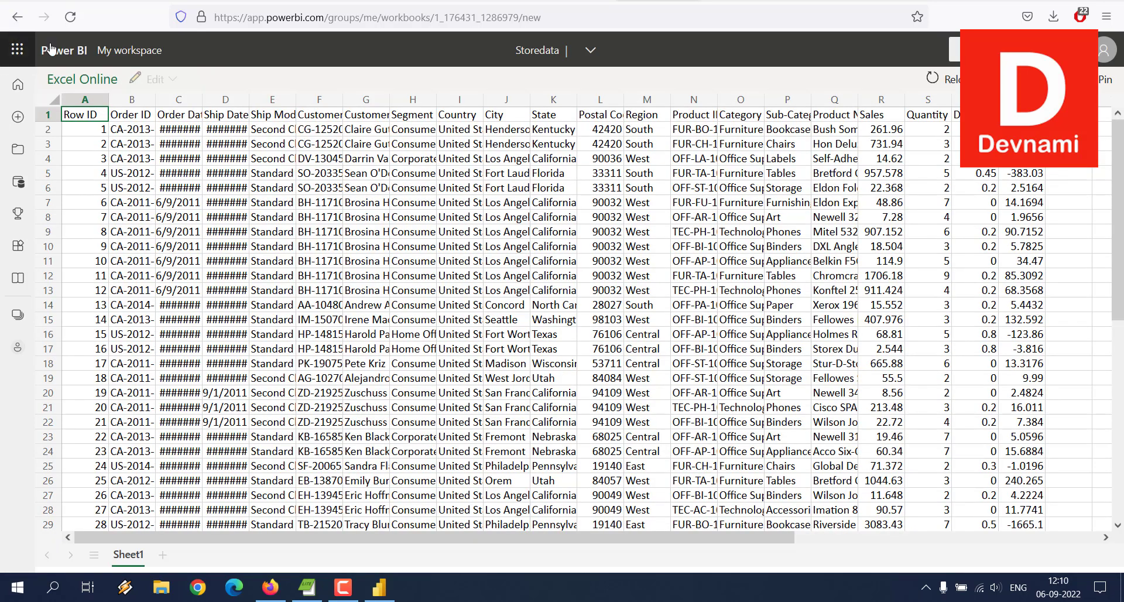
- Open the Data hub to view the available datasets
{"action": "left_click", "coordinate": [17, 83]}
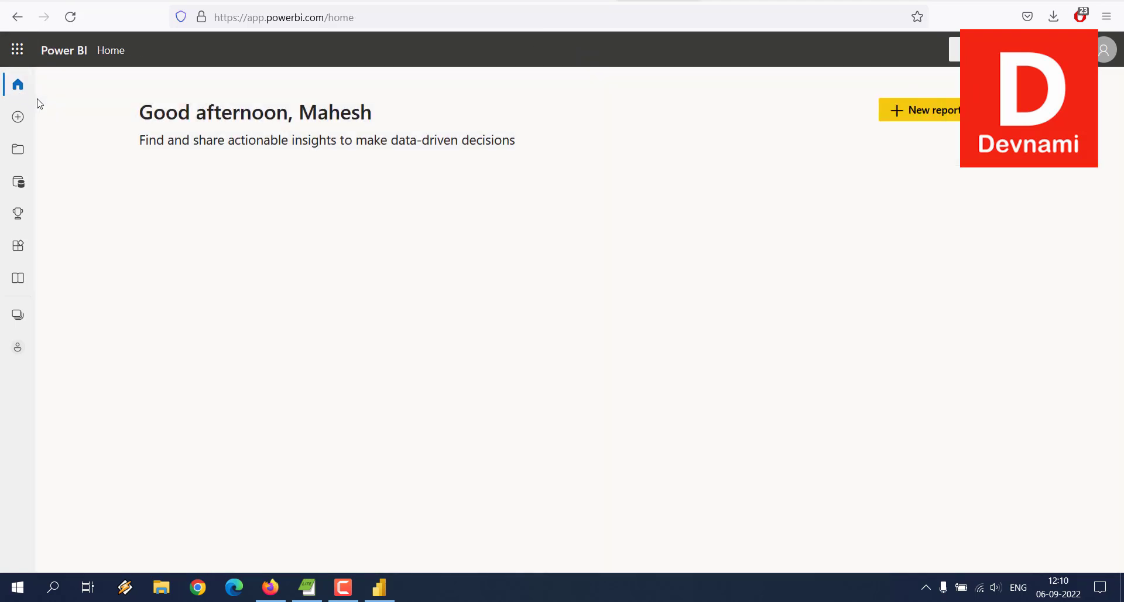
{"action": "left_click", "coordinate": [19, 183]}
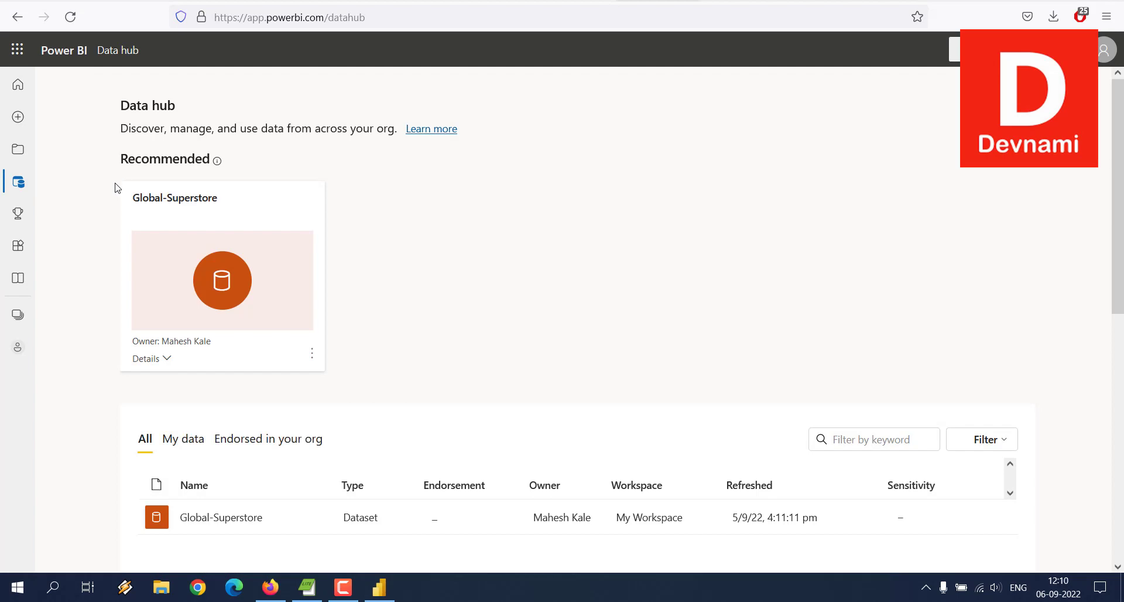
- Review the datasets listed in the Data hub and open the list of recently used items
{"action": "scroll", "coordinate": [88, 193], "scroll_direction": "down", "scroll_amount": 5}
{"action": "scroll", "coordinate": [88, 193], "scroll_direction": "up", "scroll_amount": 3}
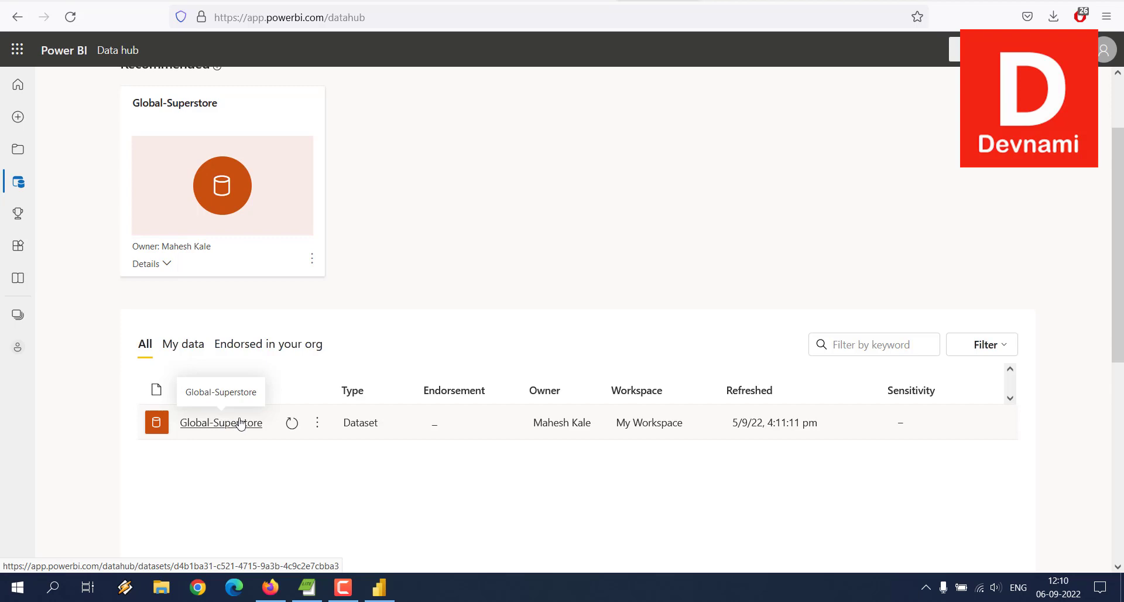
{"action": "scroll", "coordinate": [92, 320], "scroll_direction": "up", "scroll_amount": 2}
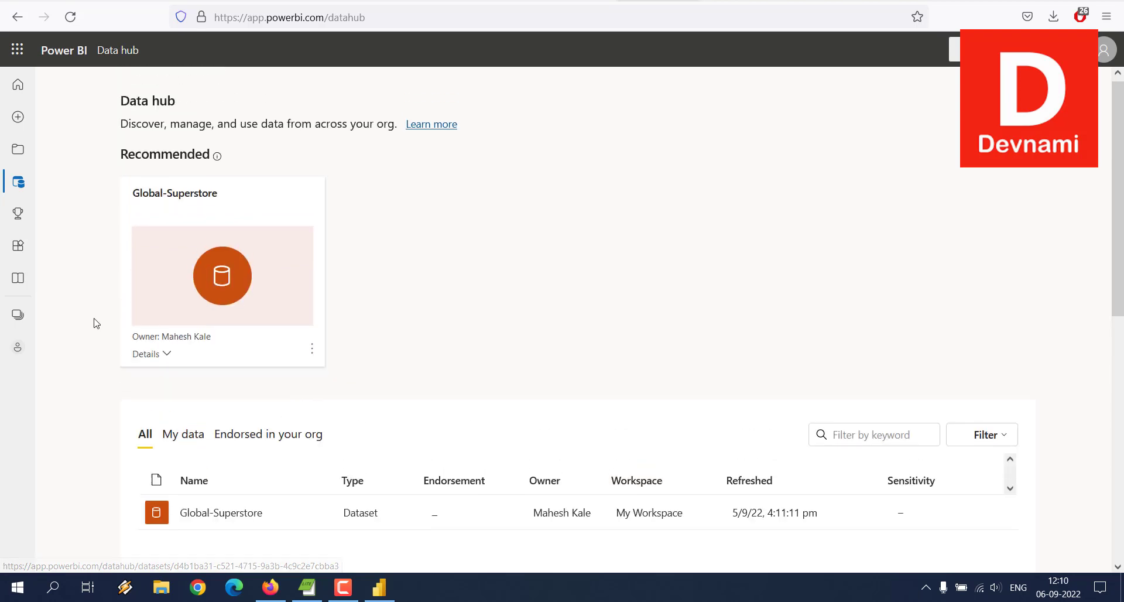
{"action": "left_click", "coordinate": [22, 149]}
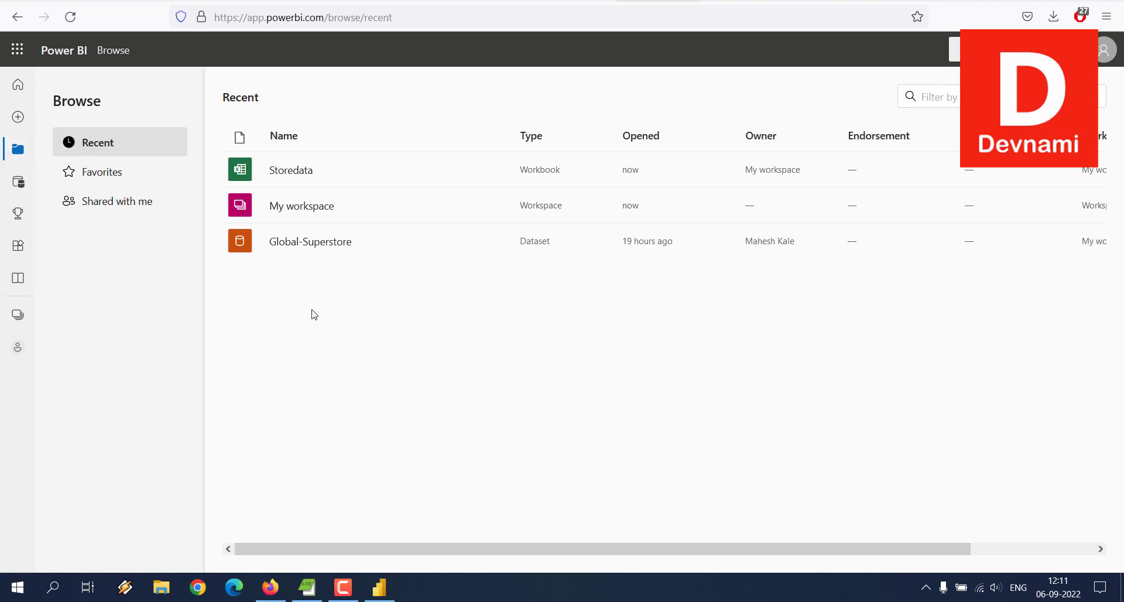
- Switch to Power BI Desktop, dismiss the start screen, and look through the available data sources without connecting to one
{"action": "left_click", "coordinate": [387, 595]}
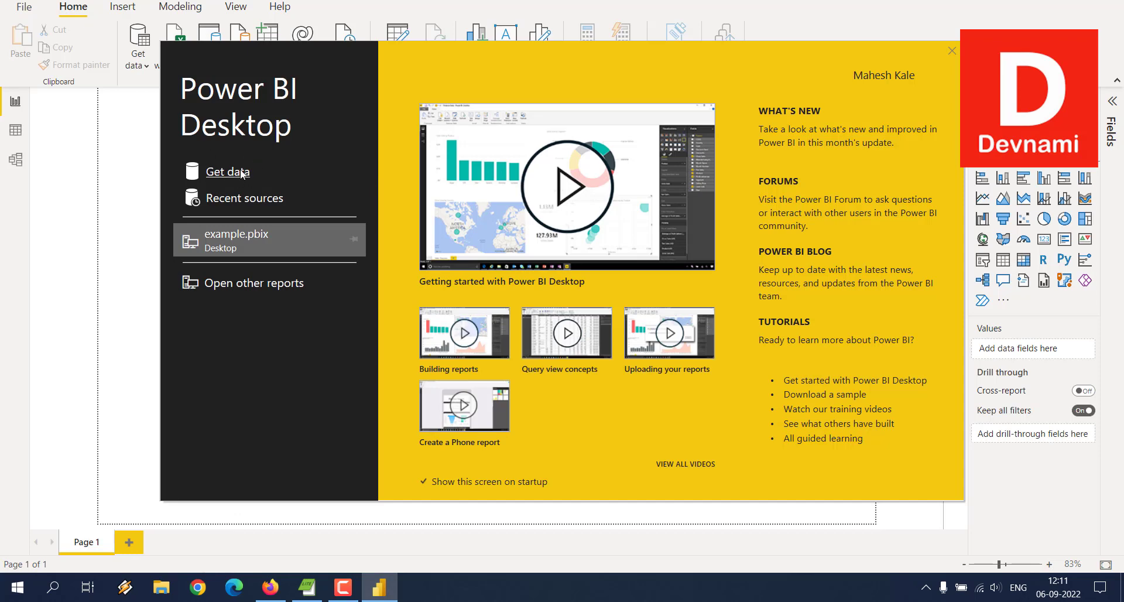
{"action": "key", "text": "Escape"}
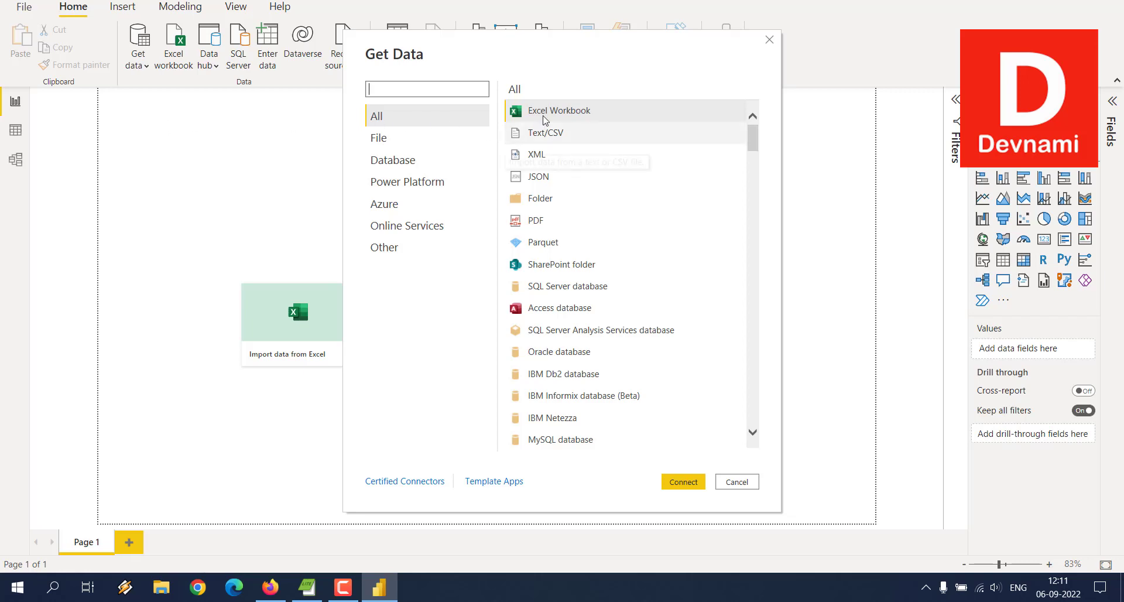
{"action": "left_click", "coordinate": [768, 40]}
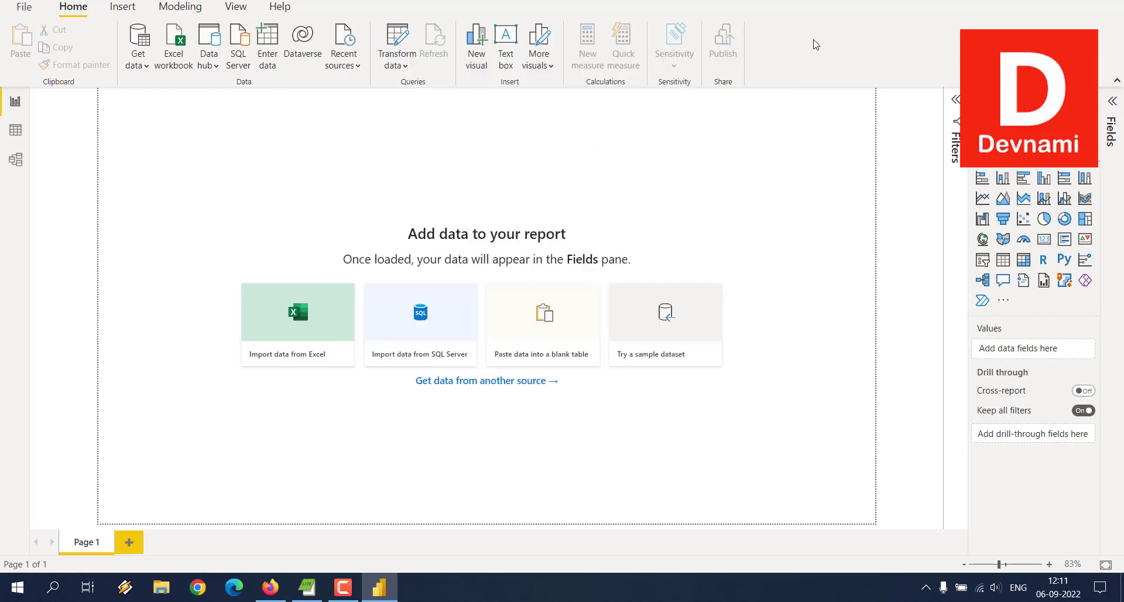
{"action": "left_click", "coordinate": [145, 71]}
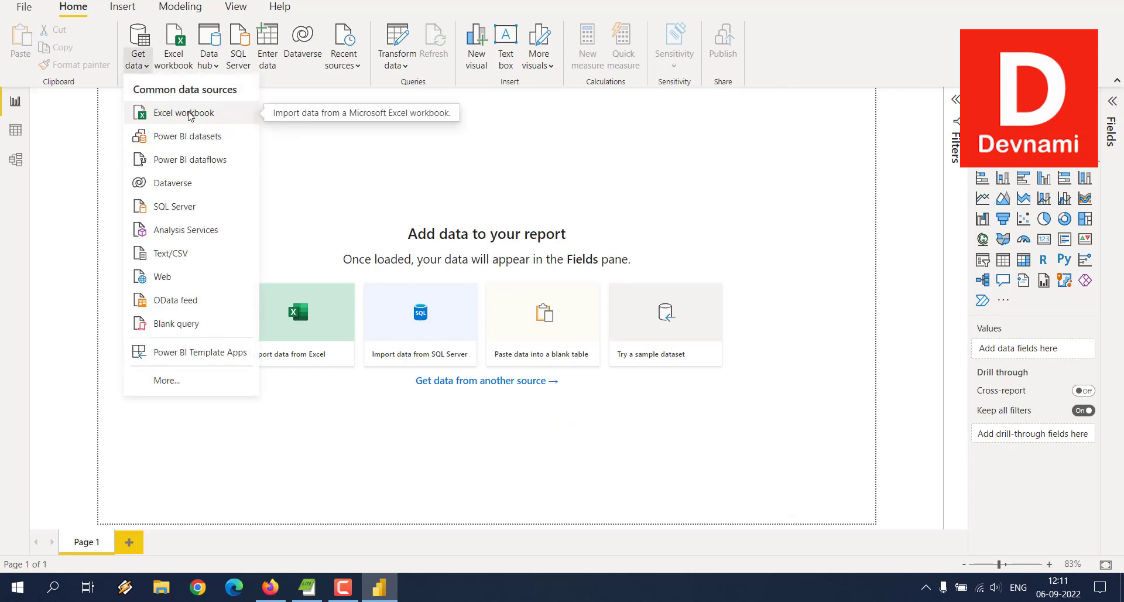
{"action": "left_click", "coordinate": [649, 182]}
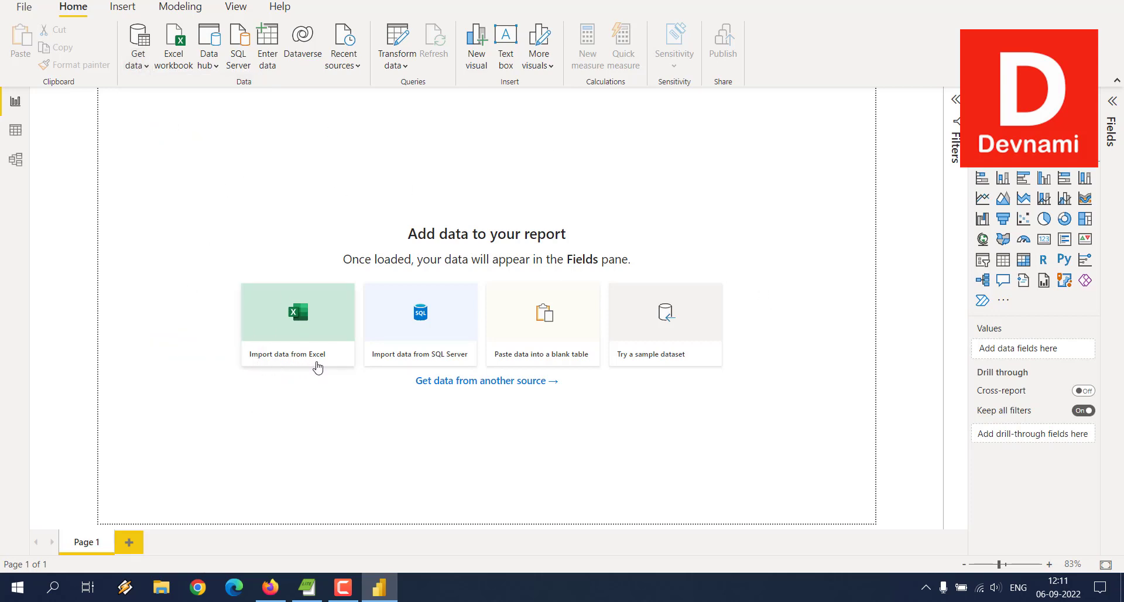
- Connect to the Excel workbook Storedata.xlsx from the Desktop folder as the data source
{"action": "left_click", "coordinate": [139, 66]}
{"action": "left_click", "coordinate": [154, 117]}
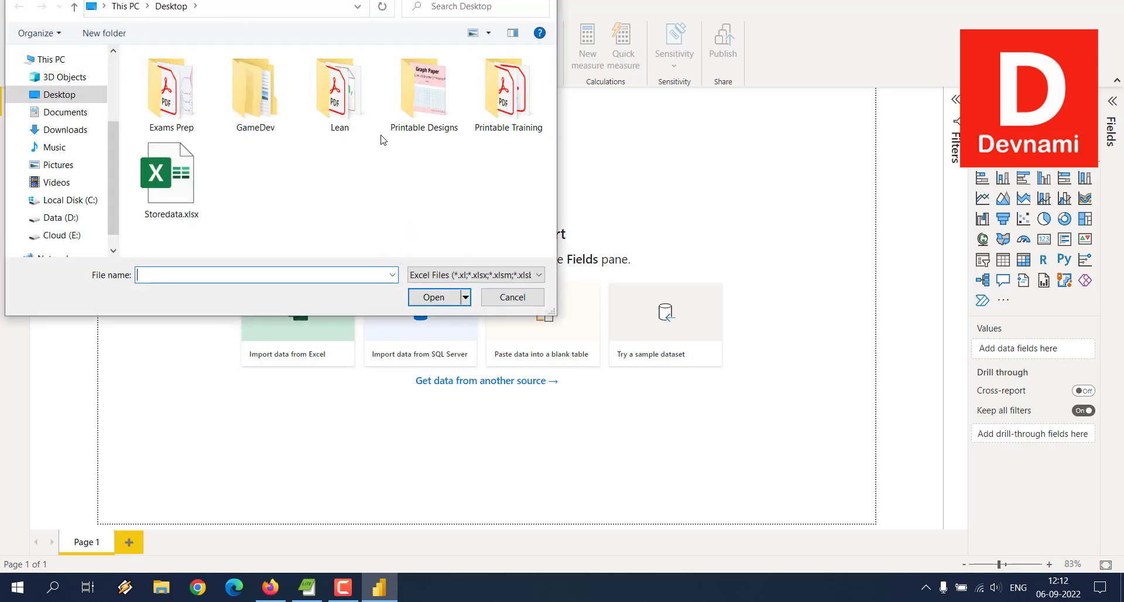
{"action": "left_click", "coordinate": [186, 166]}
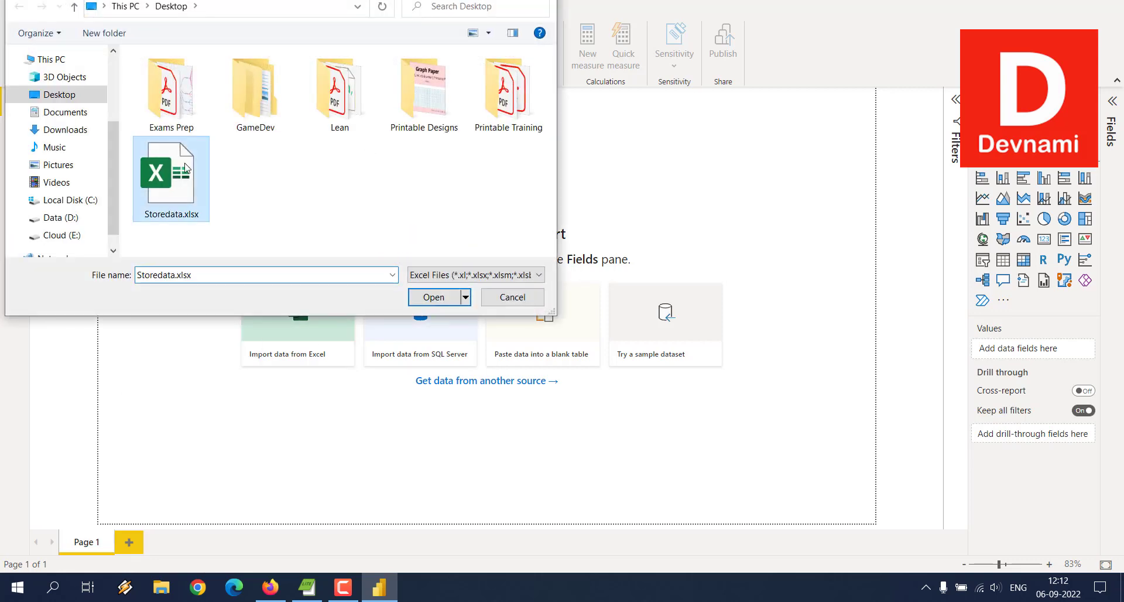
{"action": "left_click", "coordinate": [422, 295]}
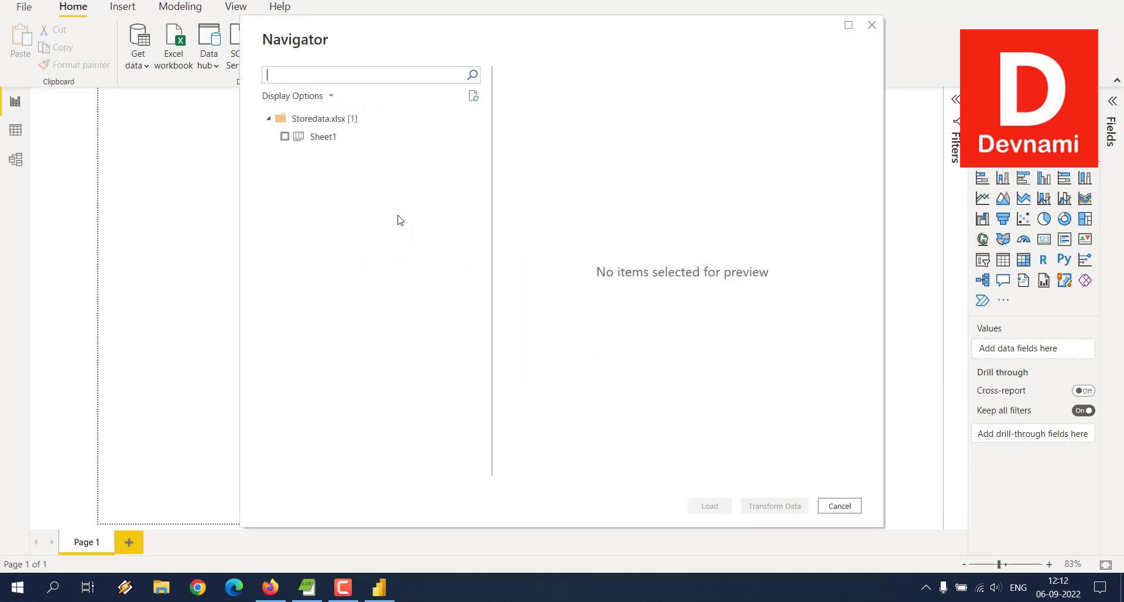
- Select Sheet1 of Storedata.xlsx, check its data preview, and load it into the report without transforming it
{"action": "left_click", "coordinate": [284, 137]}
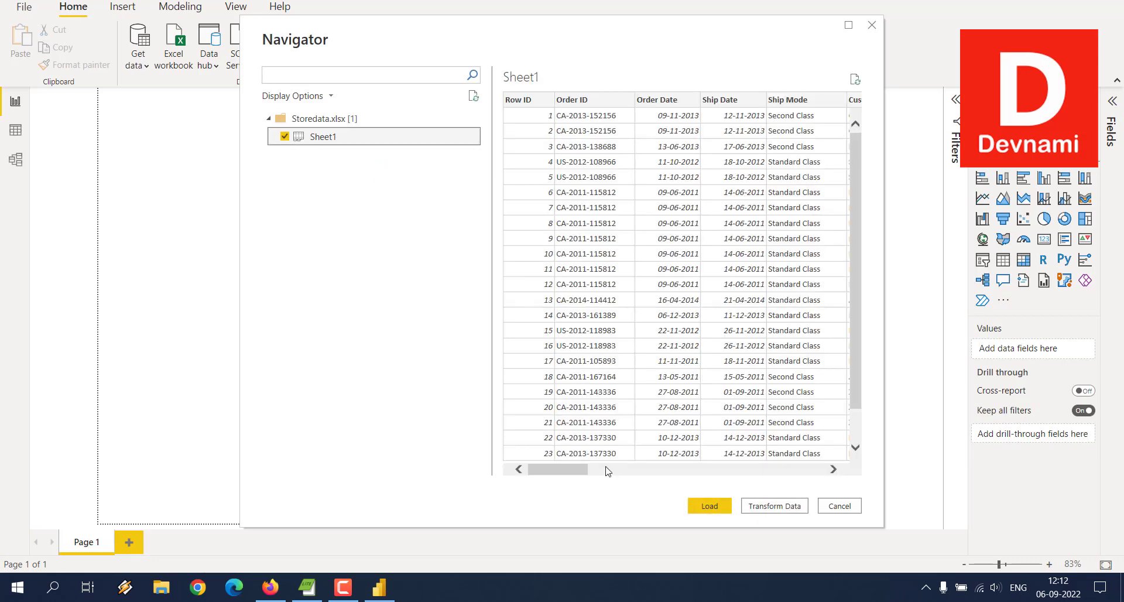
{"action": "left_click_drag", "start_coordinate": [579, 471], "coordinate": [530, 471]}
{"action": "scroll", "coordinate": [773, 262], "scroll_direction": "down", "scroll_amount": 1}
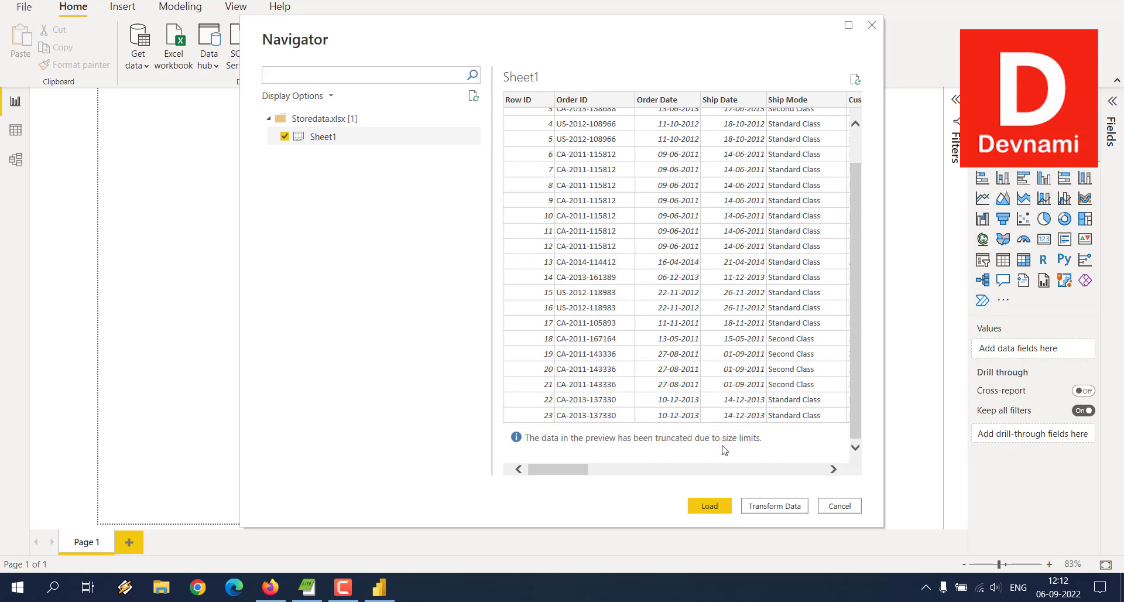
{"action": "scroll", "coordinate": [770, 427], "scroll_direction": "up", "scroll_amount": 1}
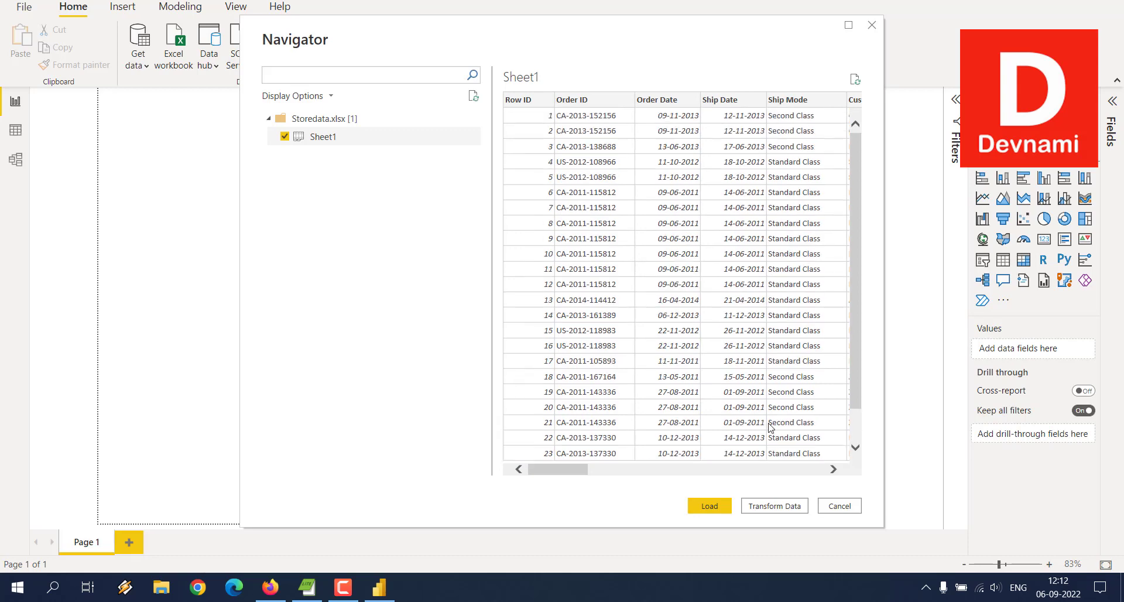
{"action": "mouse_move", "coordinate": [574, 470]}
{"action": "left_mouse_down"}
{"action": "mouse_move", "coordinate": [841, 474]}
{"action": "mouse_move", "coordinate": [550, 445]}
{"action": "mouse_move", "coordinate": [842, 451]}
{"action": "mouse_move", "coordinate": [573, 462]}
{"action": "left_mouse_up"}
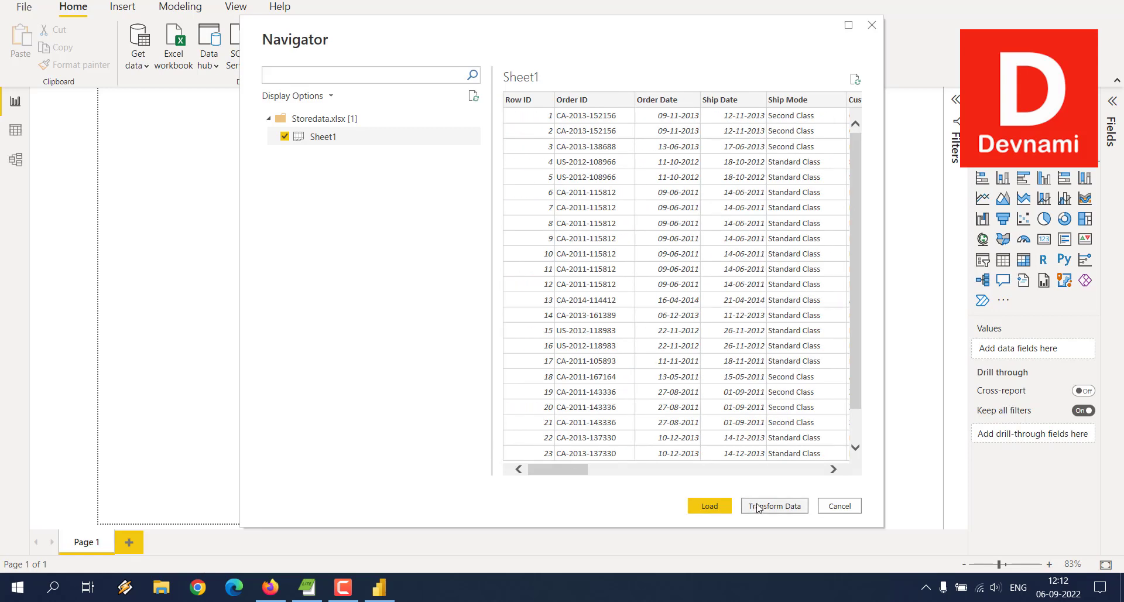
{"action": "left_click", "coordinate": [705, 508]}
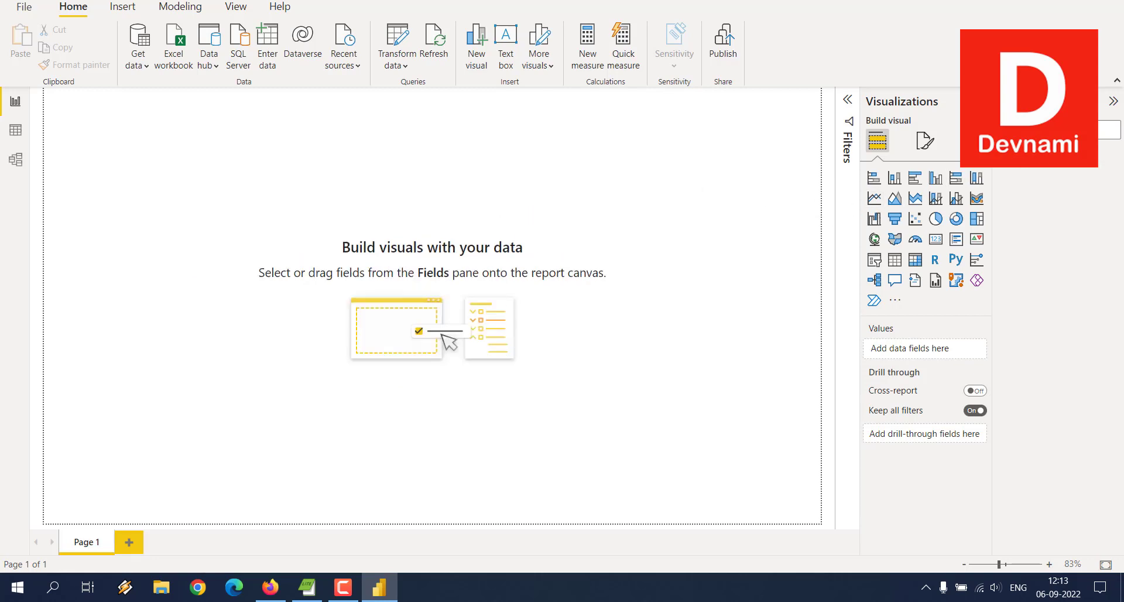
- Collapse the Visualizations pane and expand the loaded table to list its fields
{"action": "left_click", "coordinate": [981, 101]}
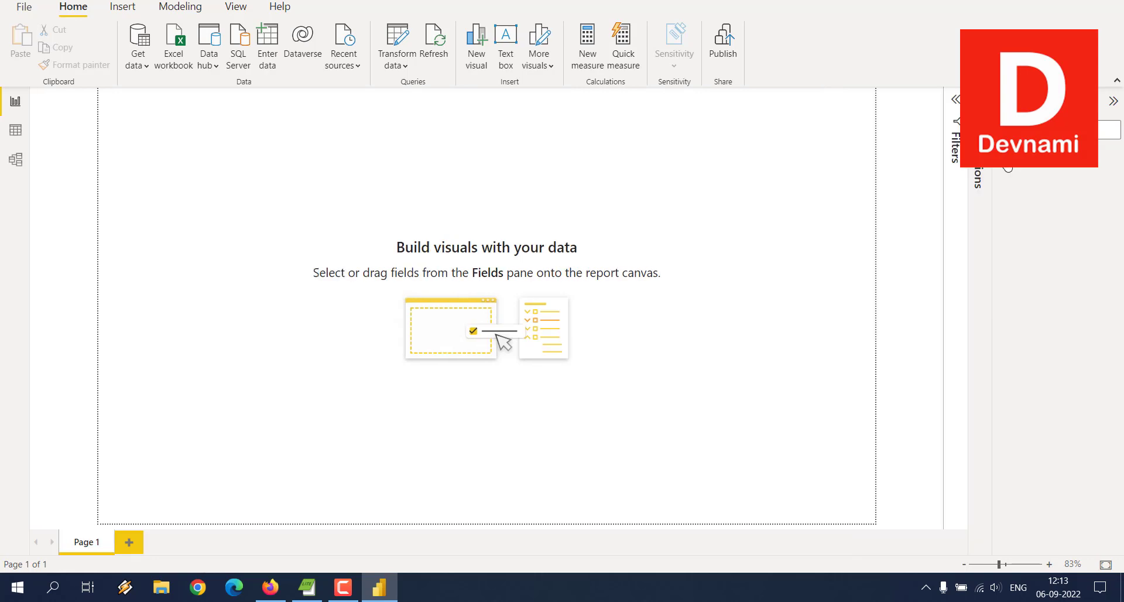
{"action": "left_click", "coordinate": [1001, 156]}
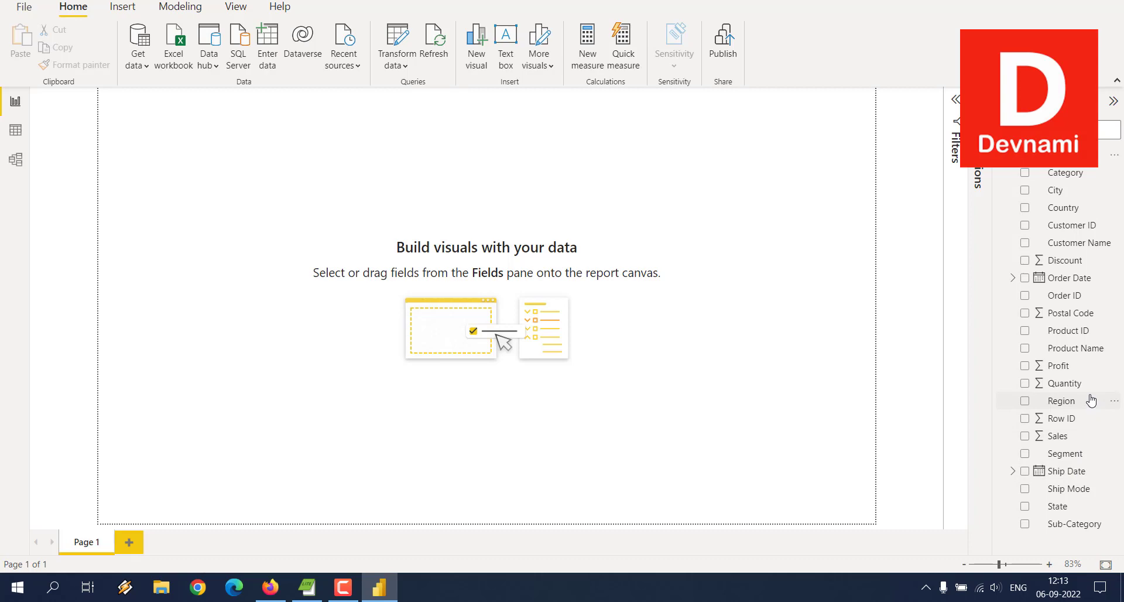
- Place Order Date and Sales as separate side-by-side visuals on the report page and cross-highlight Sales by the January 8, 2011 row
{"action": "left_click_drag", "start_coordinate": [1069, 279], "coordinate": [224, 180]}
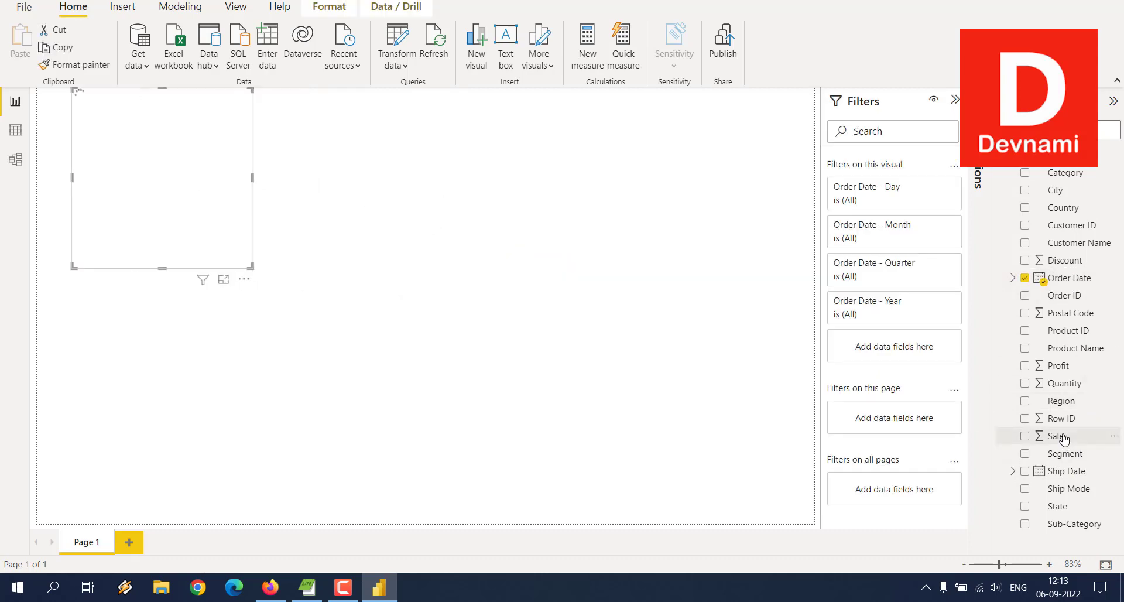
{"action": "left_click_drag", "start_coordinate": [1064, 439], "coordinate": [374, 182]}
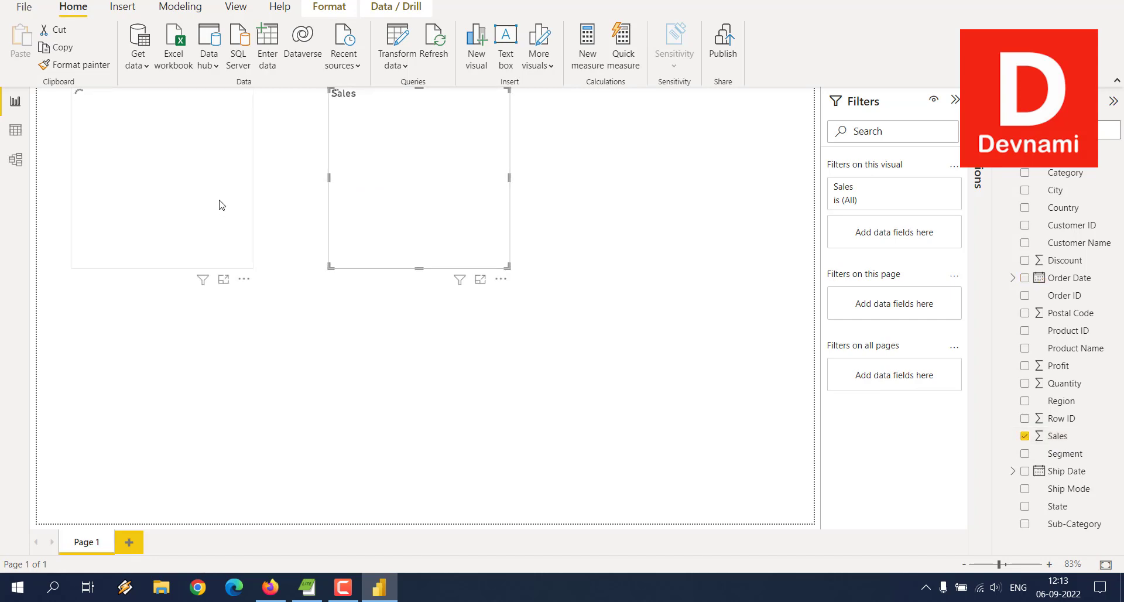
{"action": "left_click_drag", "start_coordinate": [222, 204], "coordinate": [258, 273]}
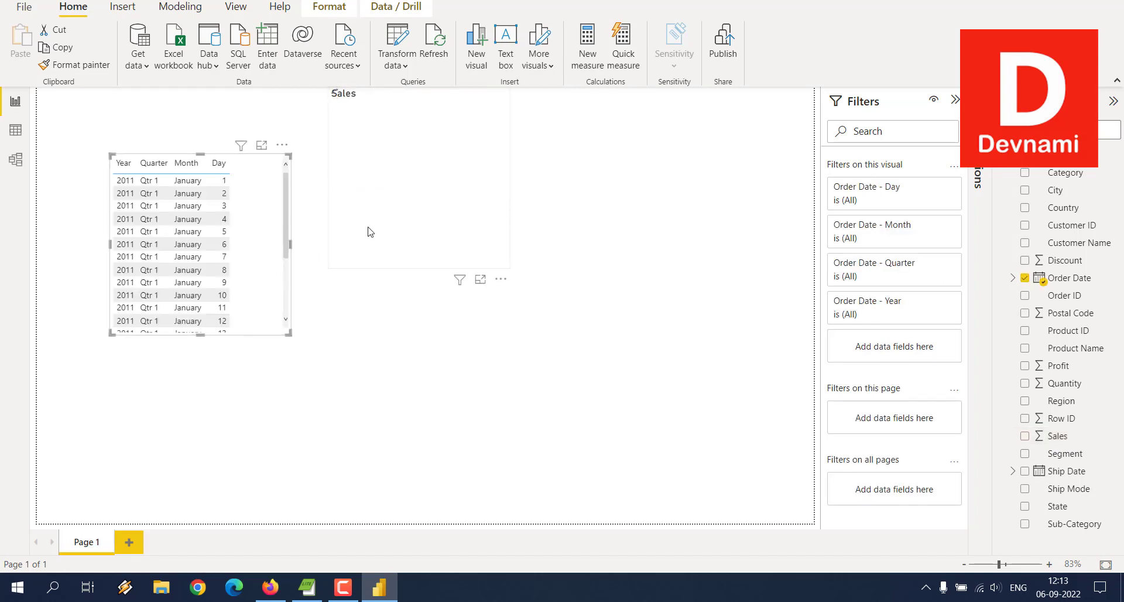
{"action": "left_click_drag", "start_coordinate": [370, 231], "coordinate": [426, 296]}
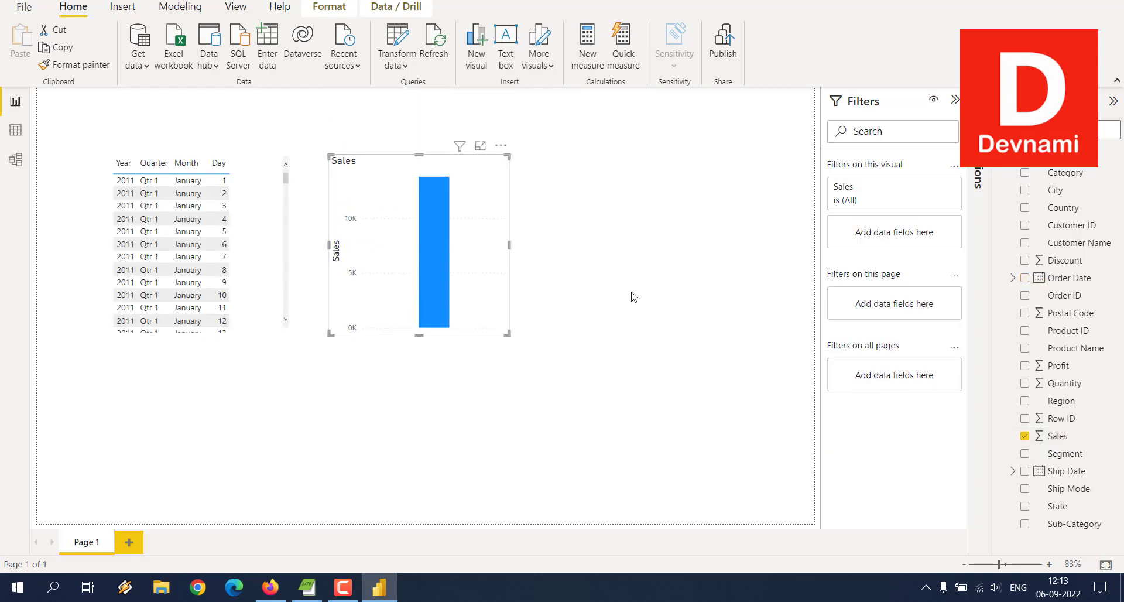
{"action": "left_click", "coordinate": [223, 271]}
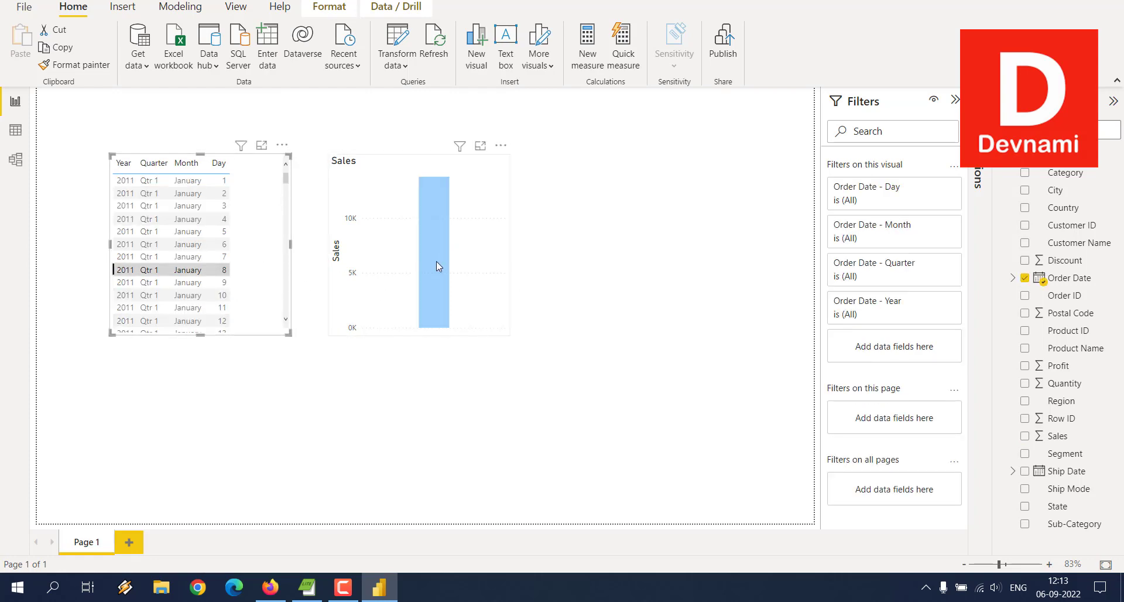
{"action": "mouse_move", "coordinate": [436, 262]}
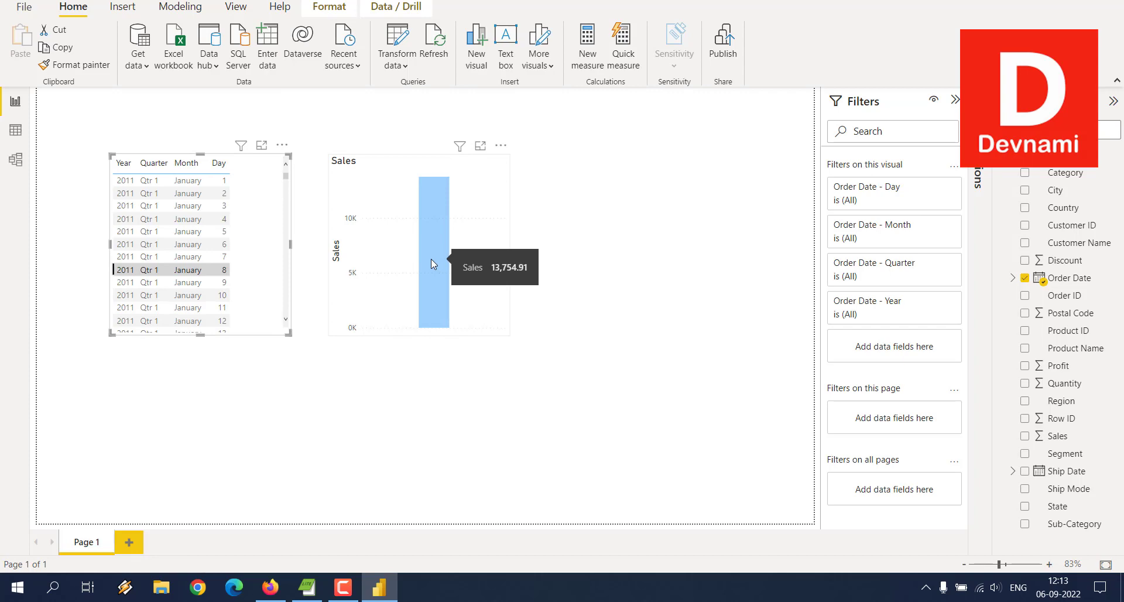
- Remove the Sales chart and the Order Date table from the report page
{"action": "left_click", "coordinate": [500, 146]}
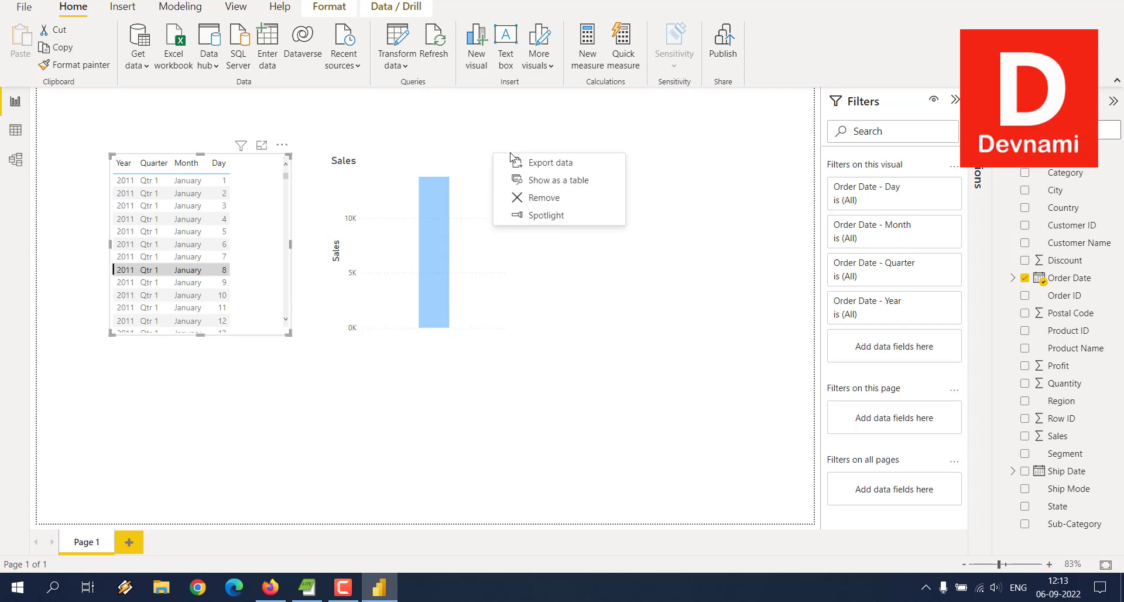
{"action": "left_click", "coordinate": [527, 197]}
{"action": "left_click", "coordinate": [261, 175]}
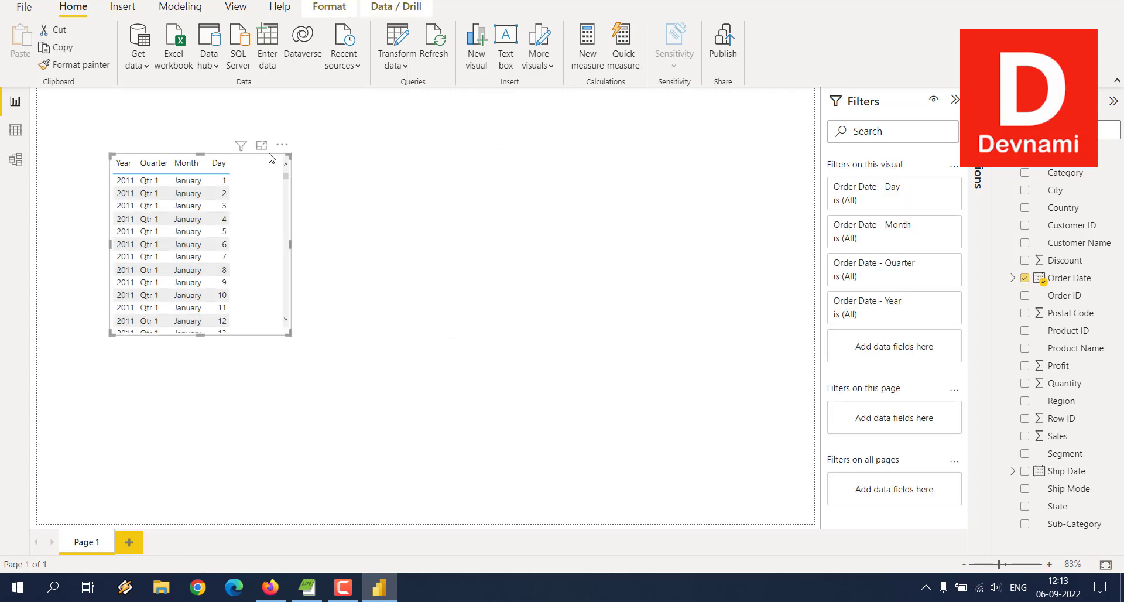
{"action": "left_click", "coordinate": [282, 146]}
{"action": "left_click", "coordinate": [299, 198]}
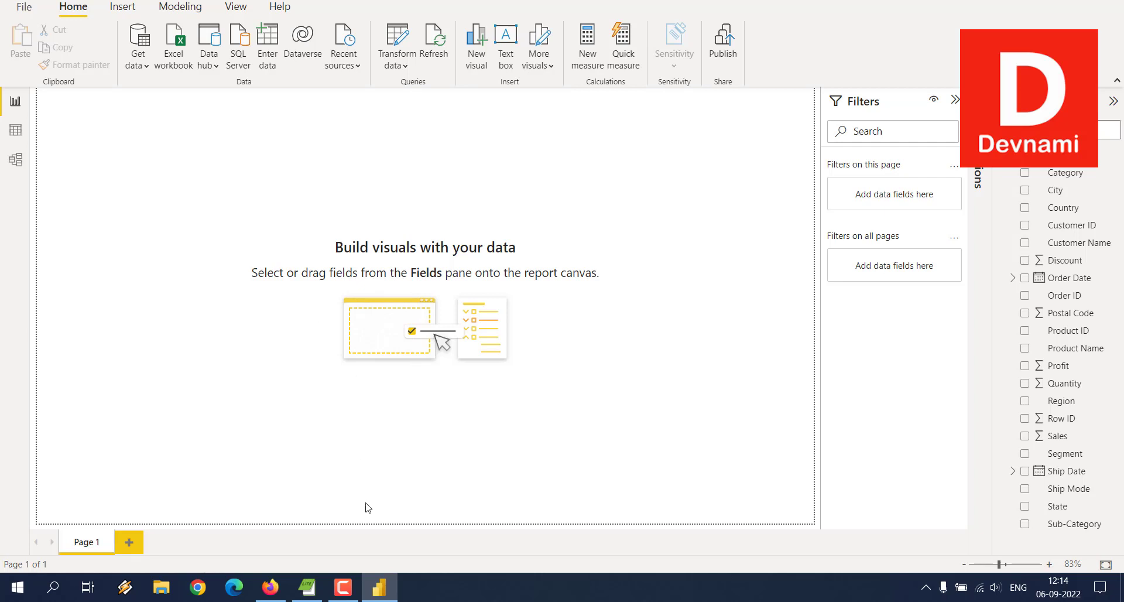
- Minimize the Power BI Desktop and browser windows and open the Storedata workbook from the desktop in Excel
{"action": "left_click", "coordinate": [379, 587]}
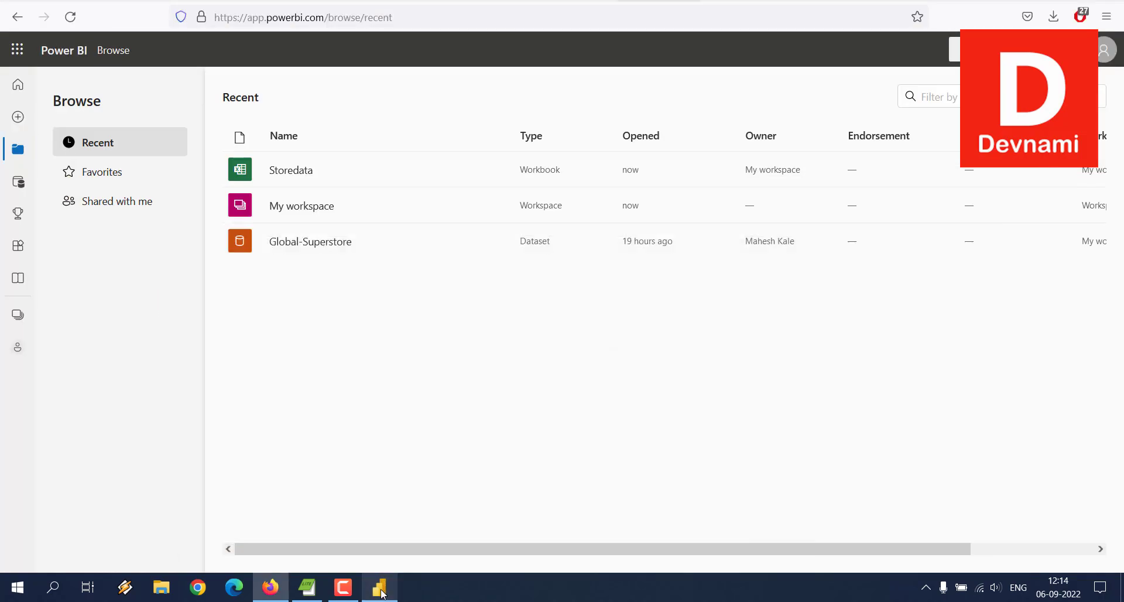
{"action": "left_click", "coordinate": [275, 585]}
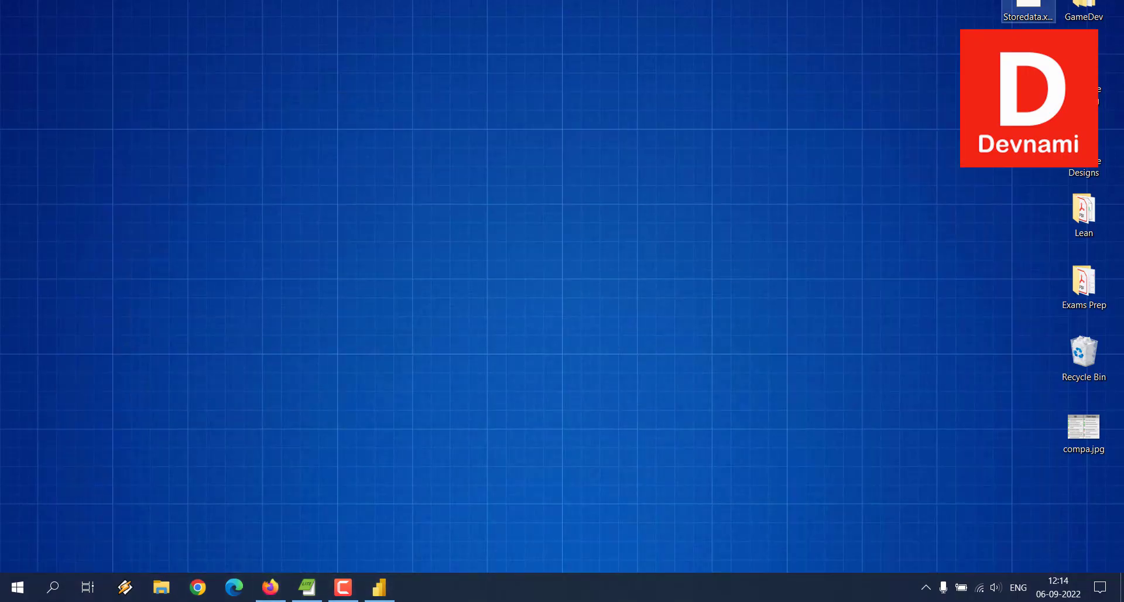
{"action": "double_click", "coordinate": [1027, 8]}
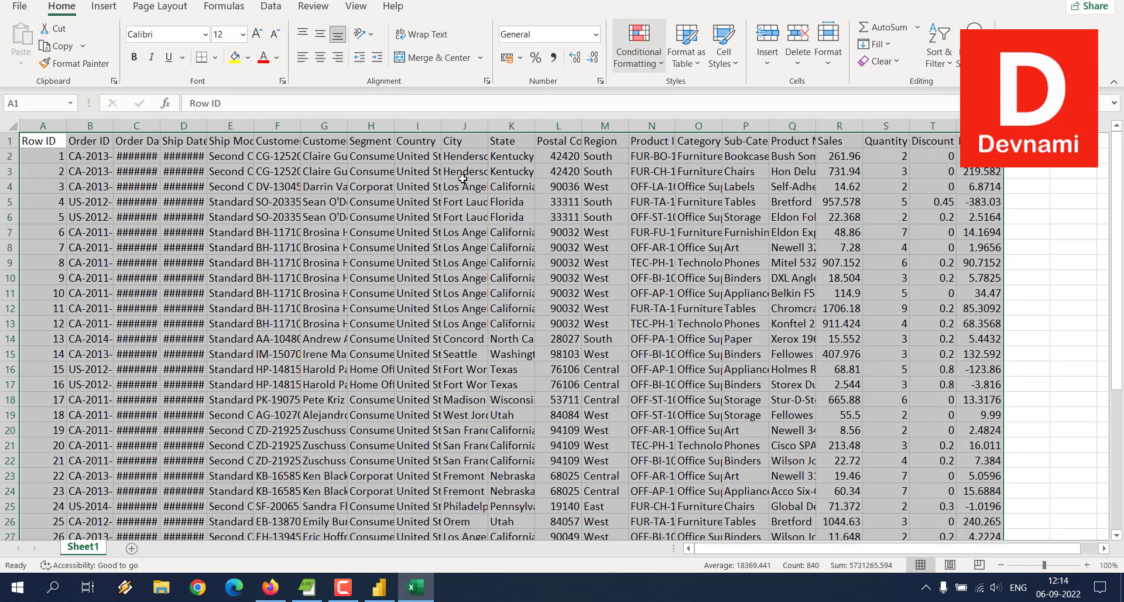
- Examine the order rows on Sheet1 from the header row down to the last record
{"action": "left_click", "coordinate": [430, 213]}
{"action": "scroll", "coordinate": [429, 209], "scroll_direction": "down", "scroll_amount": 11}
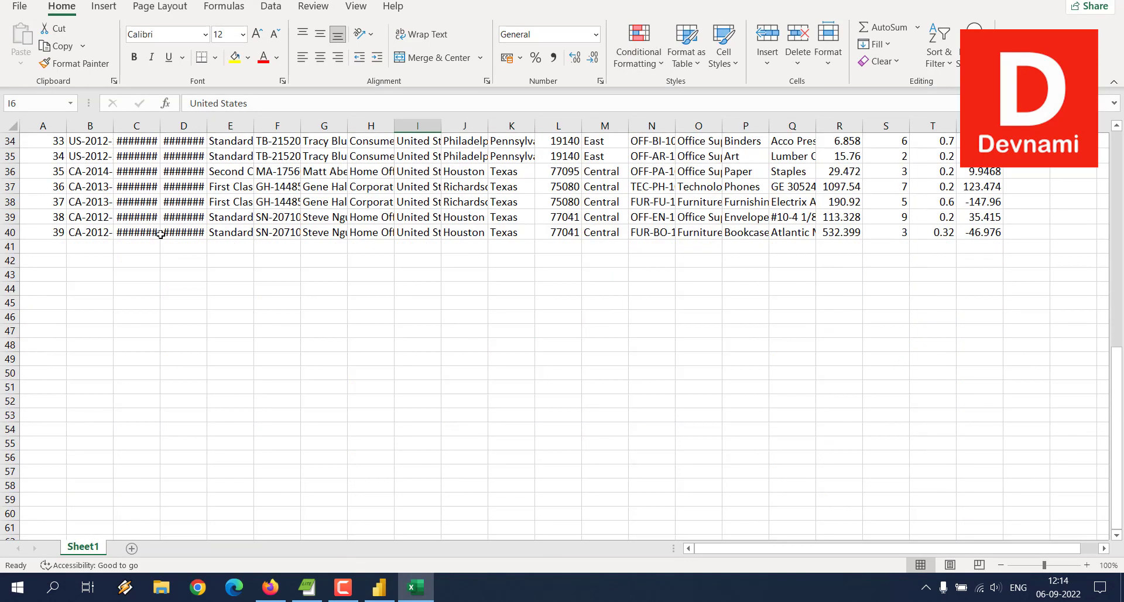
{"action": "left_click", "coordinate": [44, 234]}
{"action": "scroll", "coordinate": [190, 231], "scroll_direction": "up", "scroll_amount": 11}
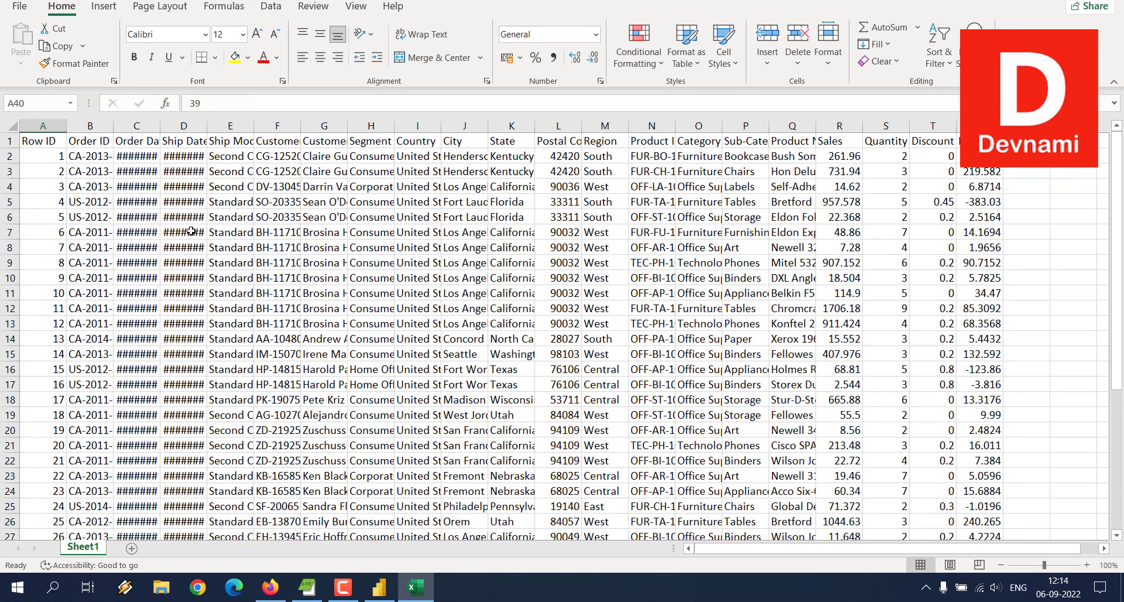
{"action": "left_click", "coordinate": [46, 473]}
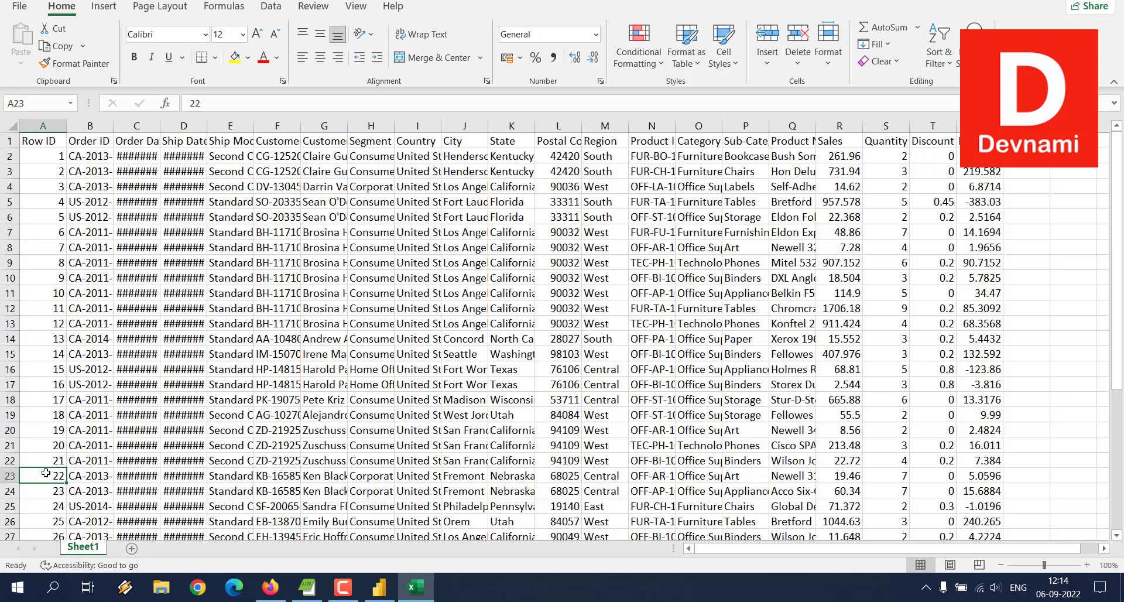
{"action": "scroll", "coordinate": [43, 216], "scroll_direction": "down", "scroll_amount": 4}
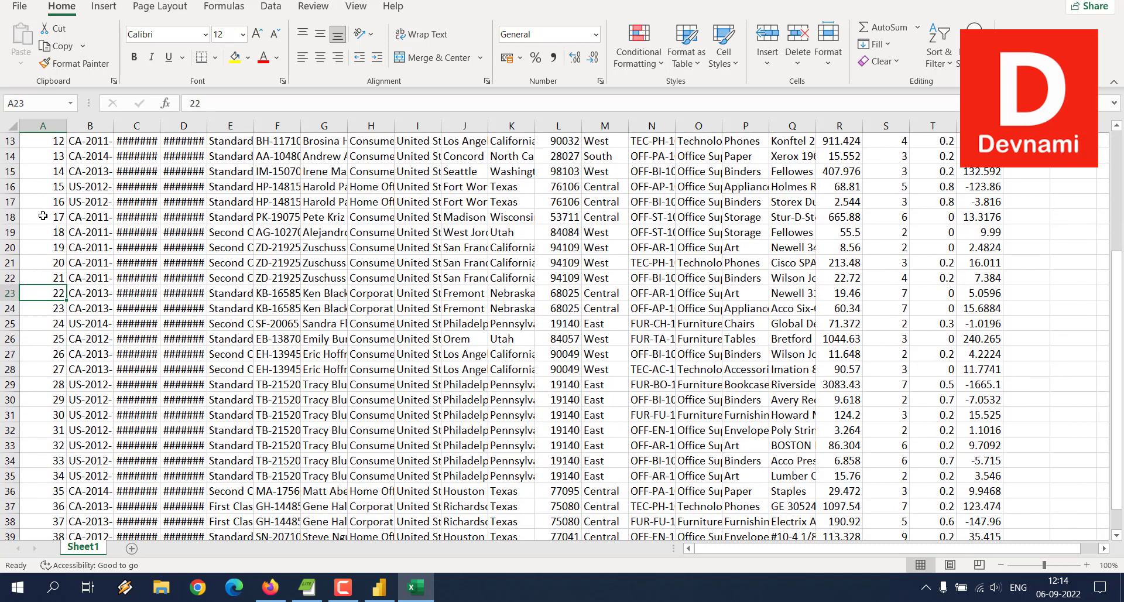
{"action": "scroll", "coordinate": [43, 216], "scroll_direction": "down", "scroll_amount": 3}
{"action": "scroll", "coordinate": [43, 216], "scroll_direction": "up", "scroll_amount": 7}
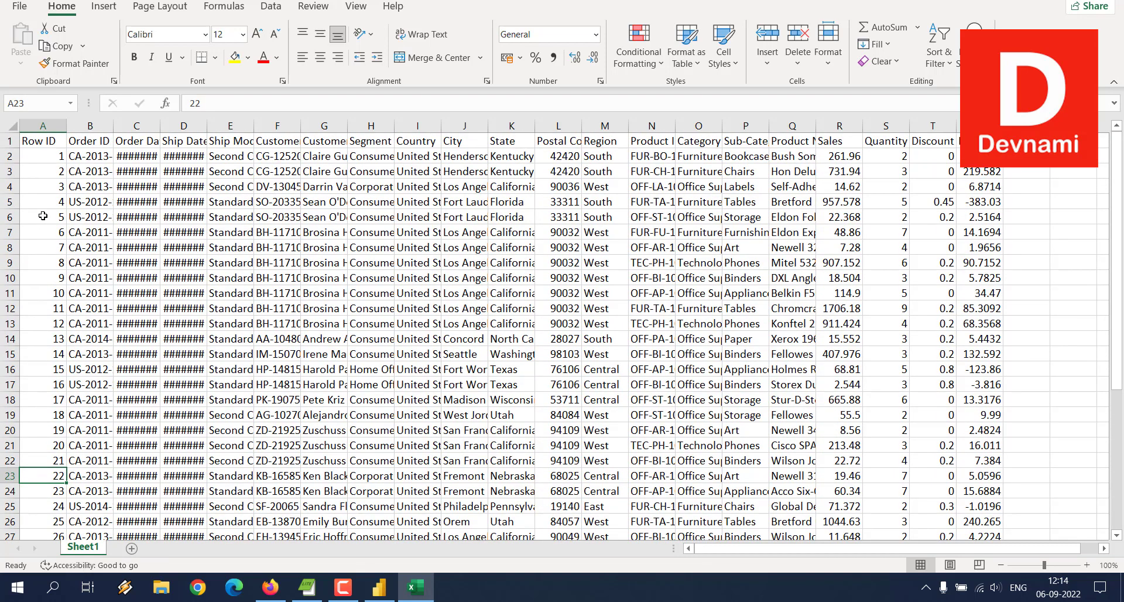
- Copy the entire order data range on Sheet1, including the header row
{"action": "left_click", "coordinate": [42, 146], "text": "ctrl"}
{"action": "key", "text": "ctrl+a"}
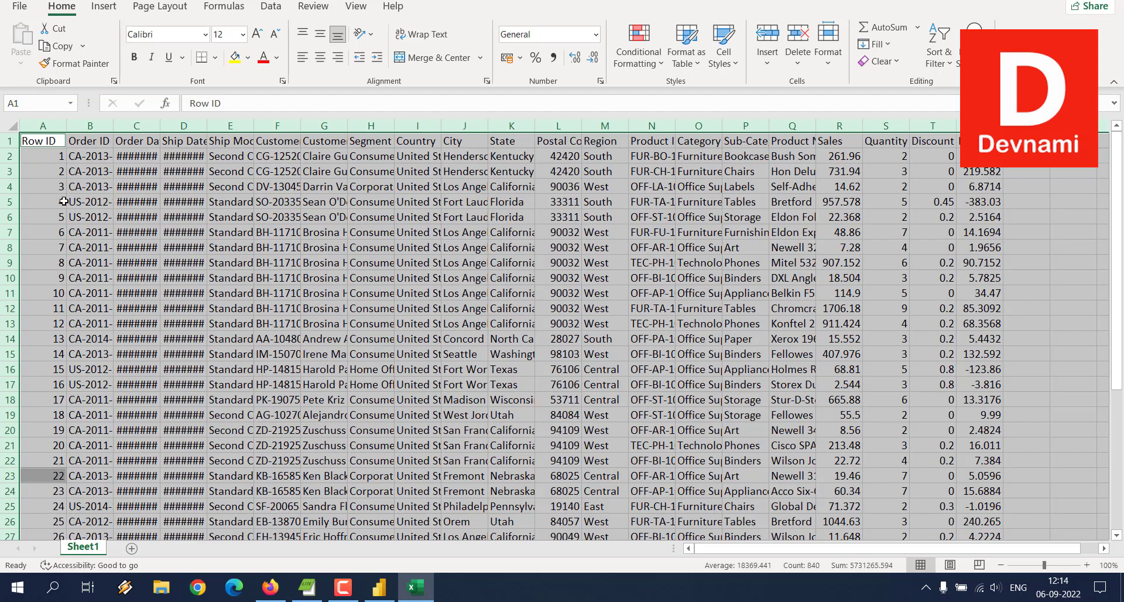
{"action": "key", "text": "ctrl+c"}
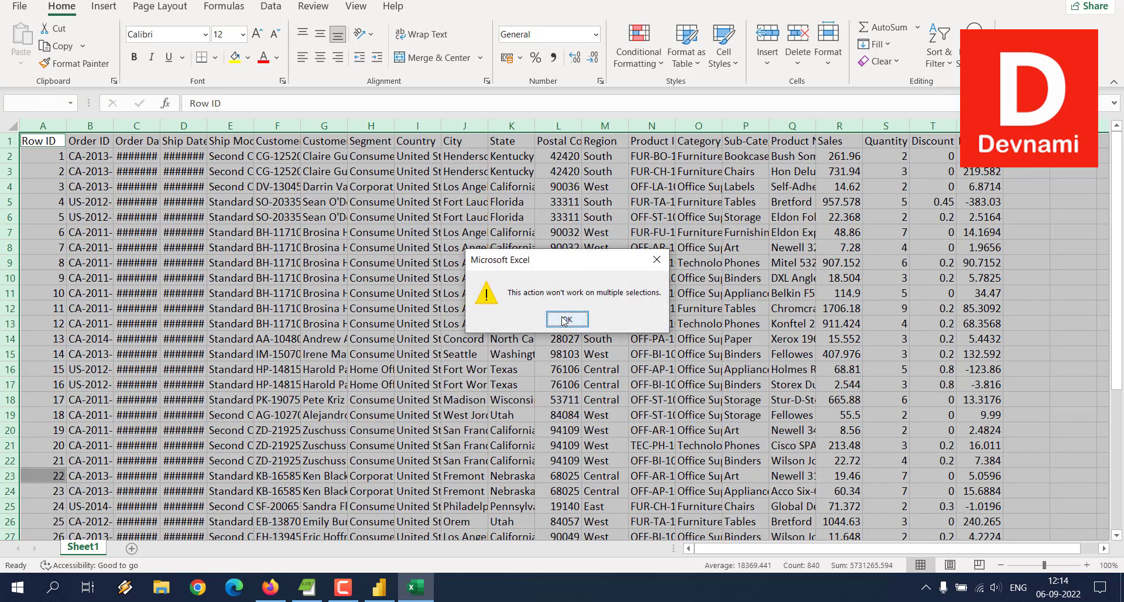
{"action": "left_click", "coordinate": [566, 319]}
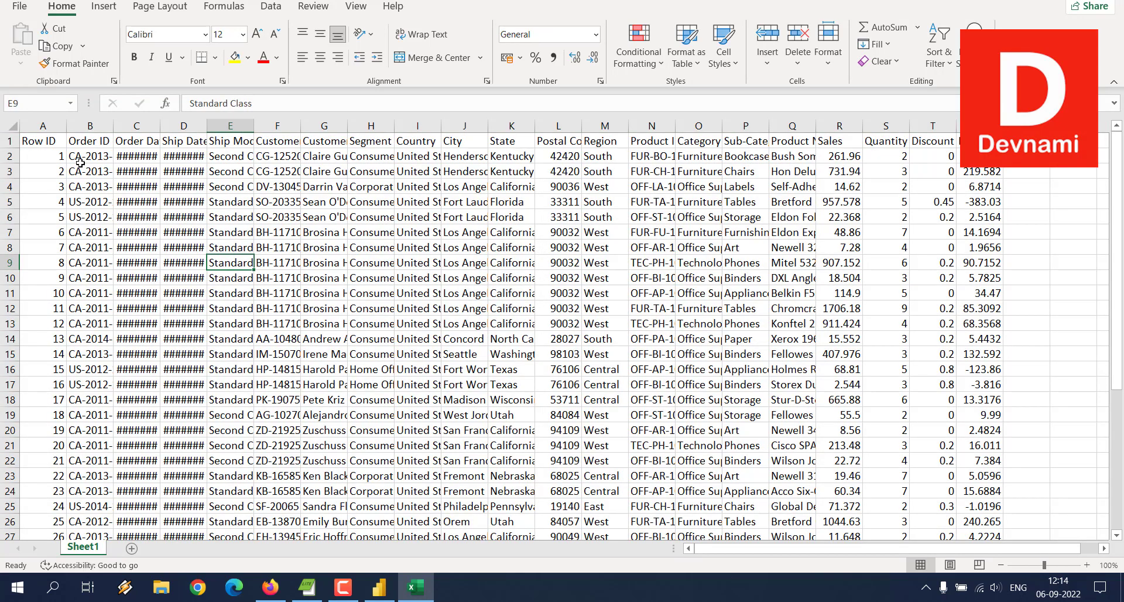
{"action": "key", "text": "ctrl+a"}
{"action": "key", "text": "ctrl+c"}
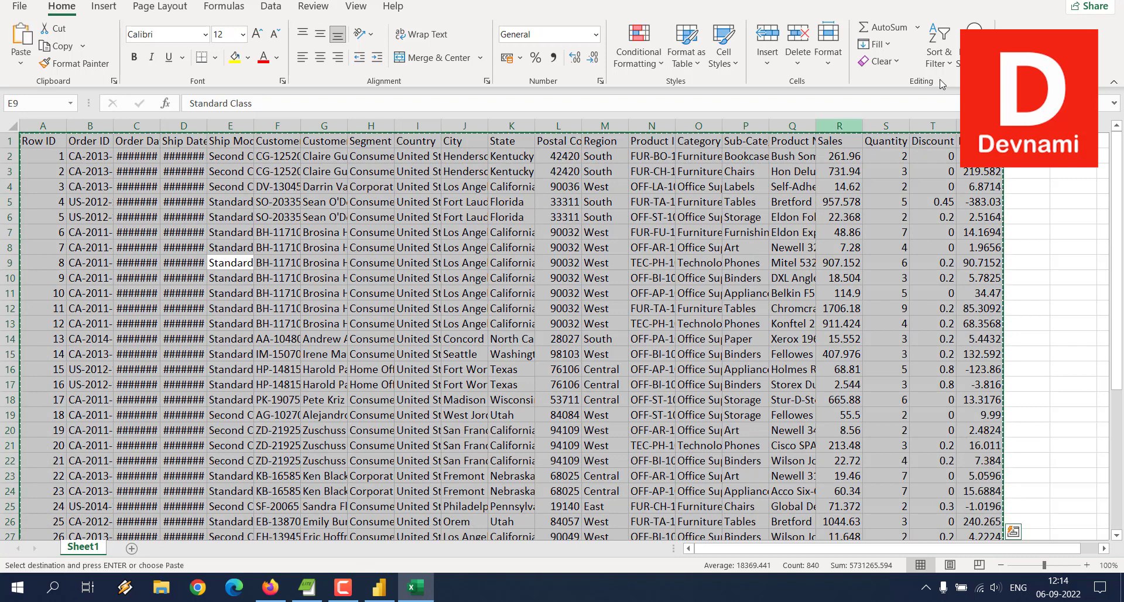
- Switch to Power BI Desktop and delete the Sheet1 table from the model
{"action": "key", "text": "super+d"}
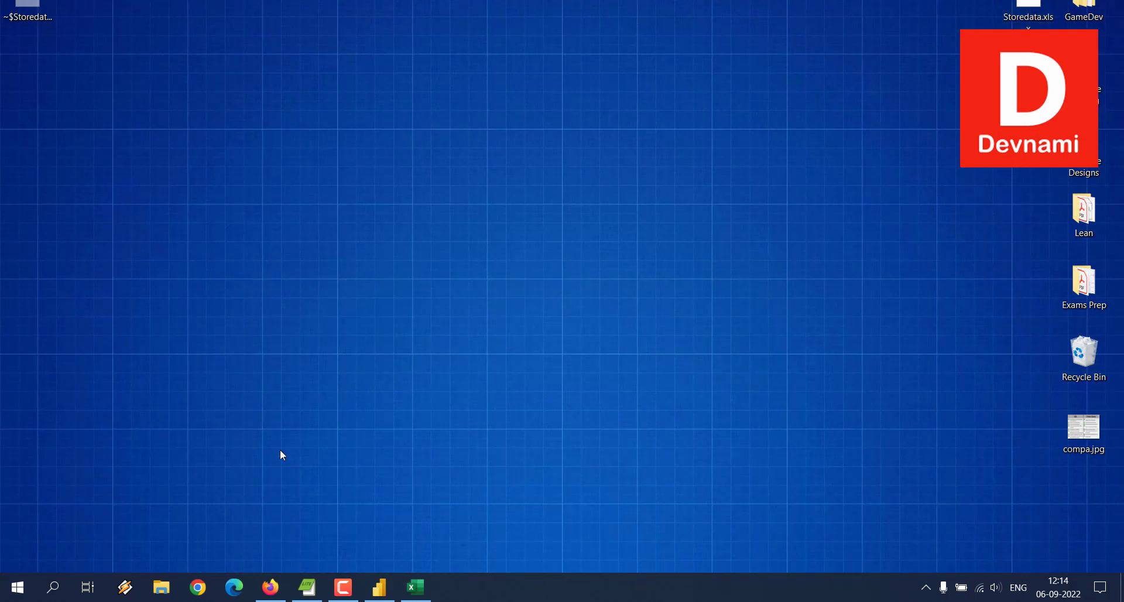
{"action": "left_click", "coordinate": [379, 586]}
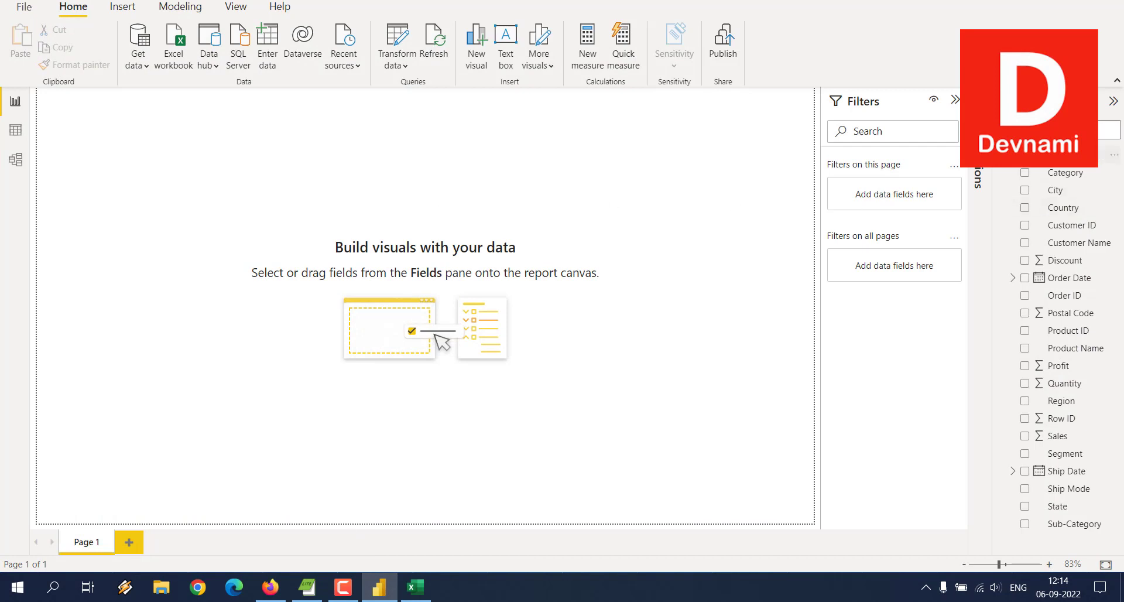
{"action": "left_click", "coordinate": [1113, 154]}
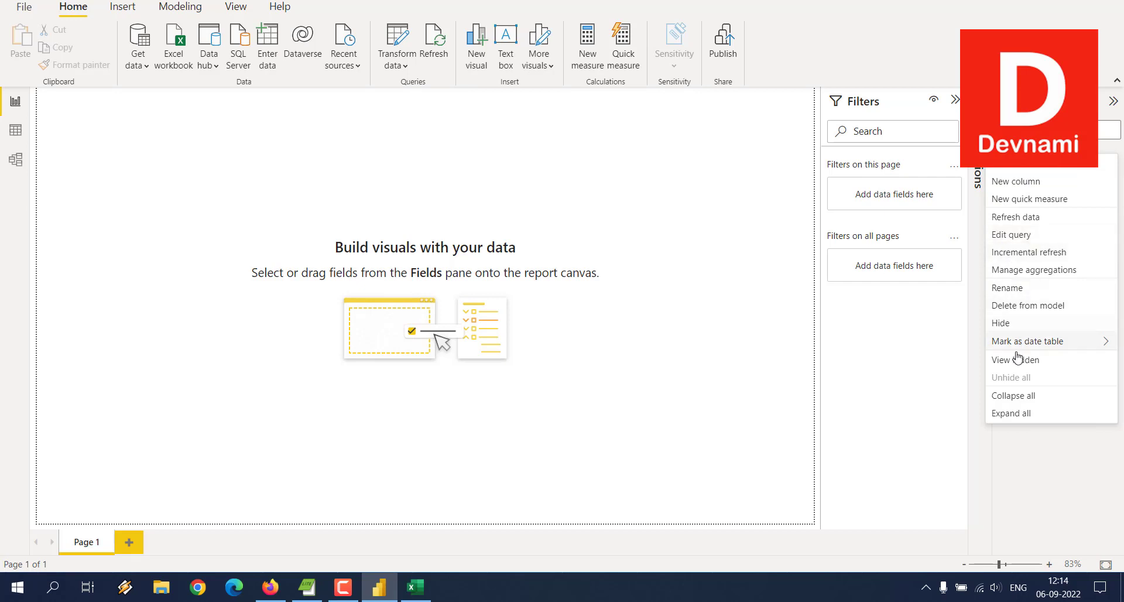
{"action": "left_click", "coordinate": [1022, 305]}
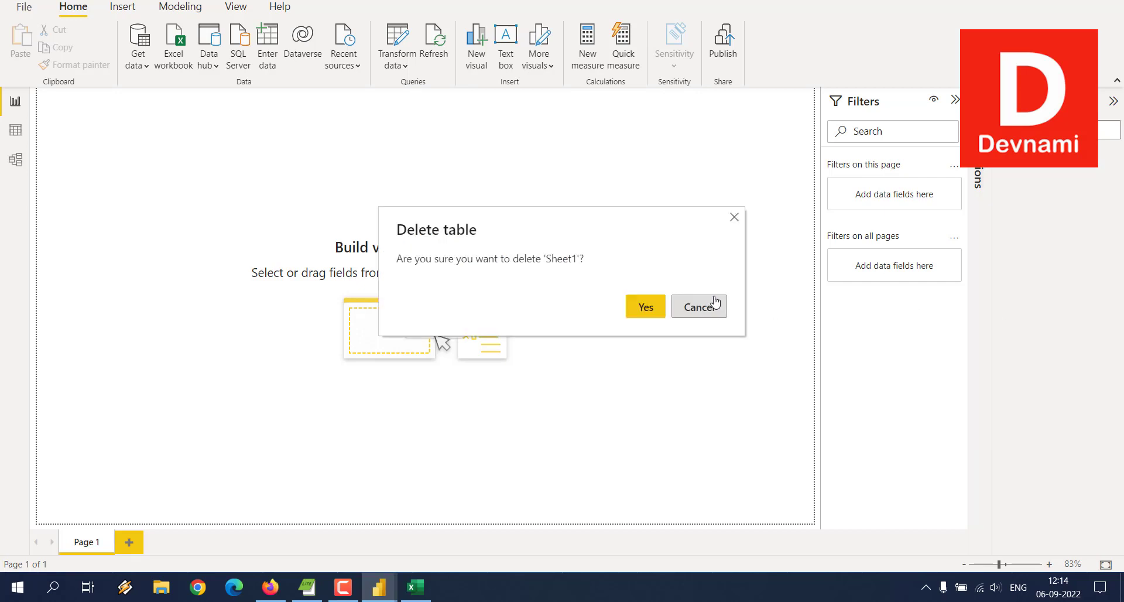
{"action": "left_click", "coordinate": [645, 307]}
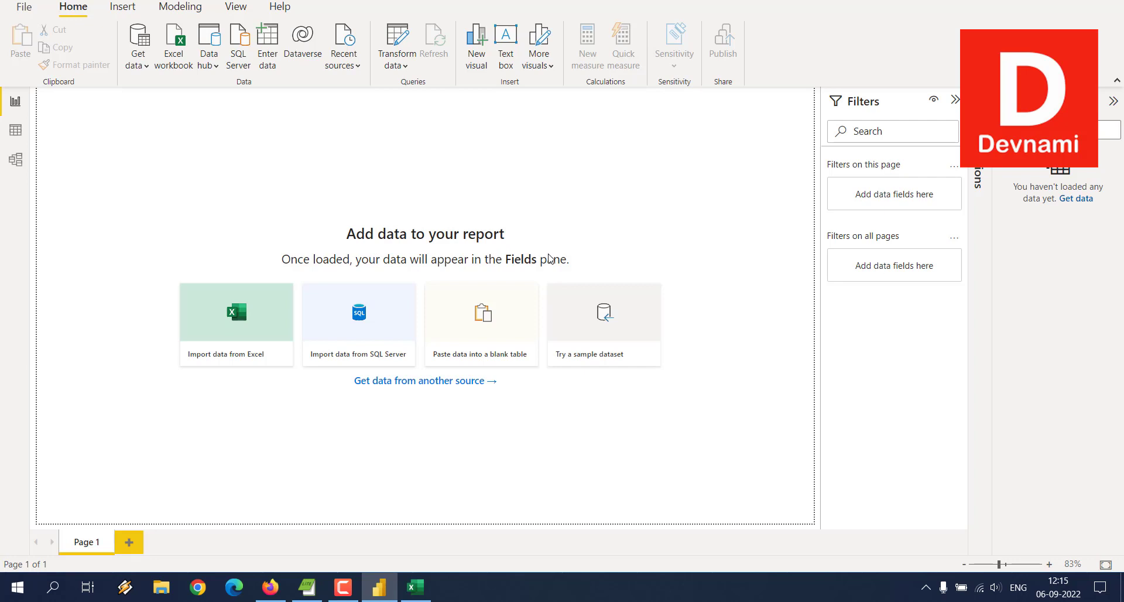
- Start a manually entered table and paste the copied Storedata rows into its grid, checking down to the last row
{"action": "left_click", "coordinate": [269, 60]}
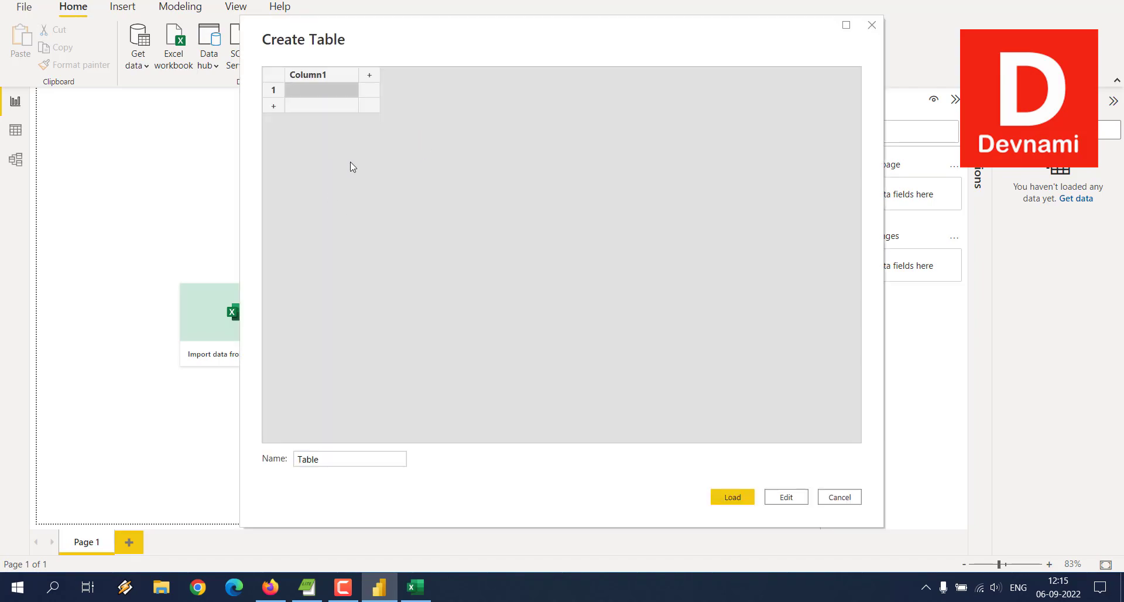
{"action": "left_click", "coordinate": [418, 592]}
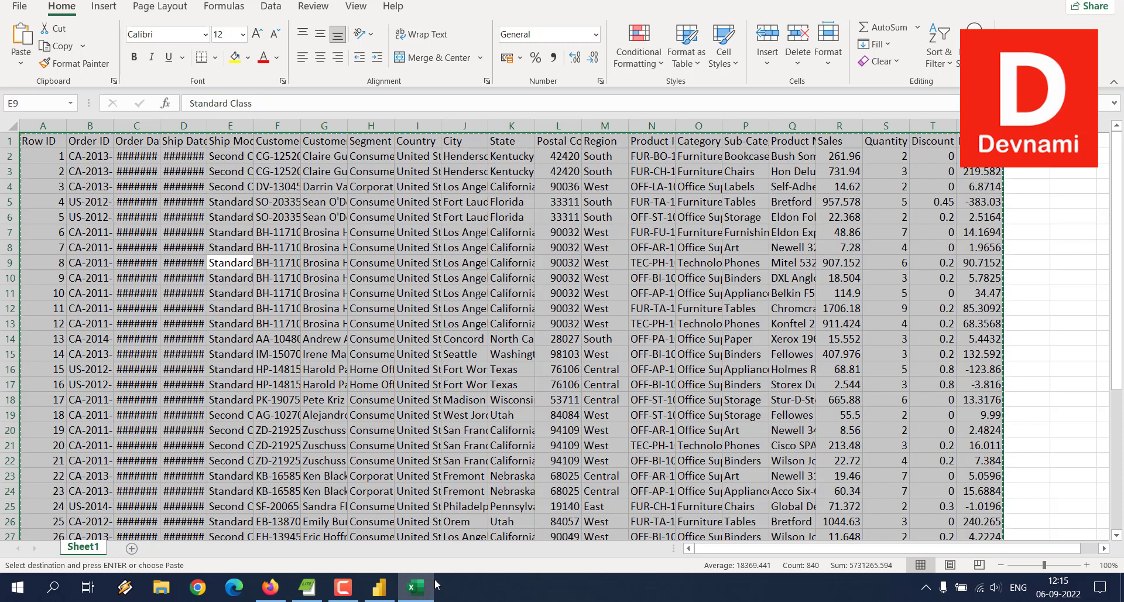
{"action": "mouse_move", "coordinate": [431, 574]}
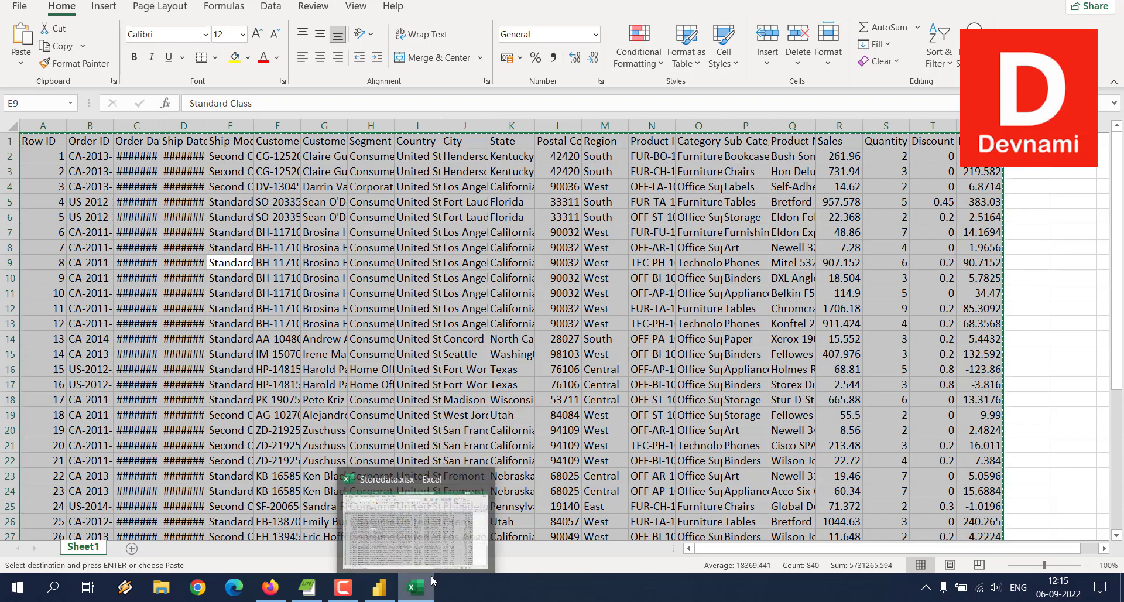
{"action": "left_click", "coordinate": [403, 588]}
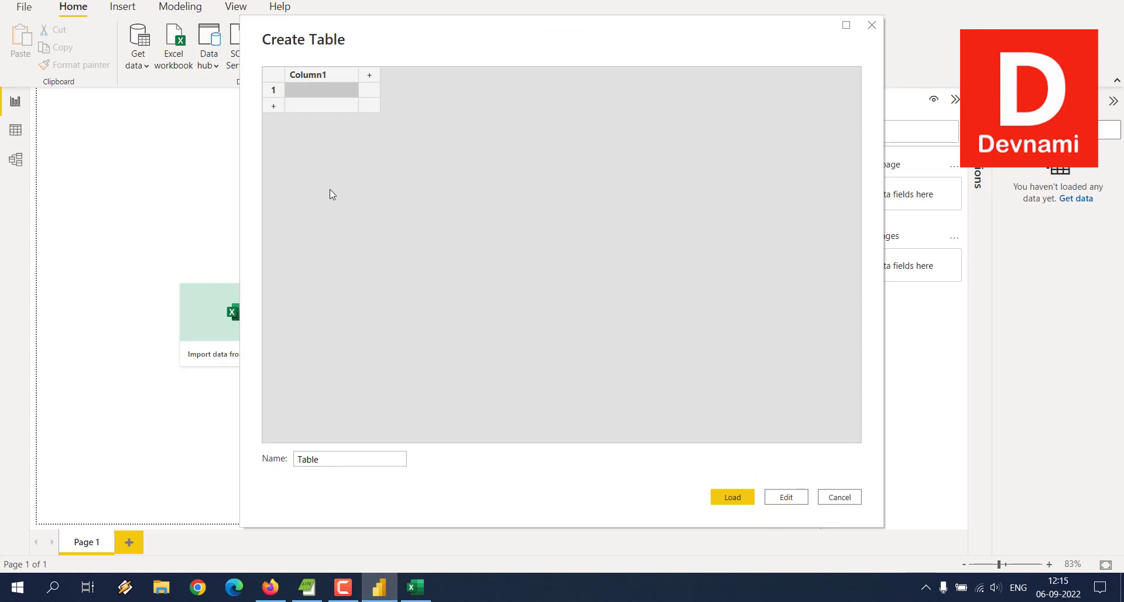
{"action": "key", "text": "ctrl+v"}
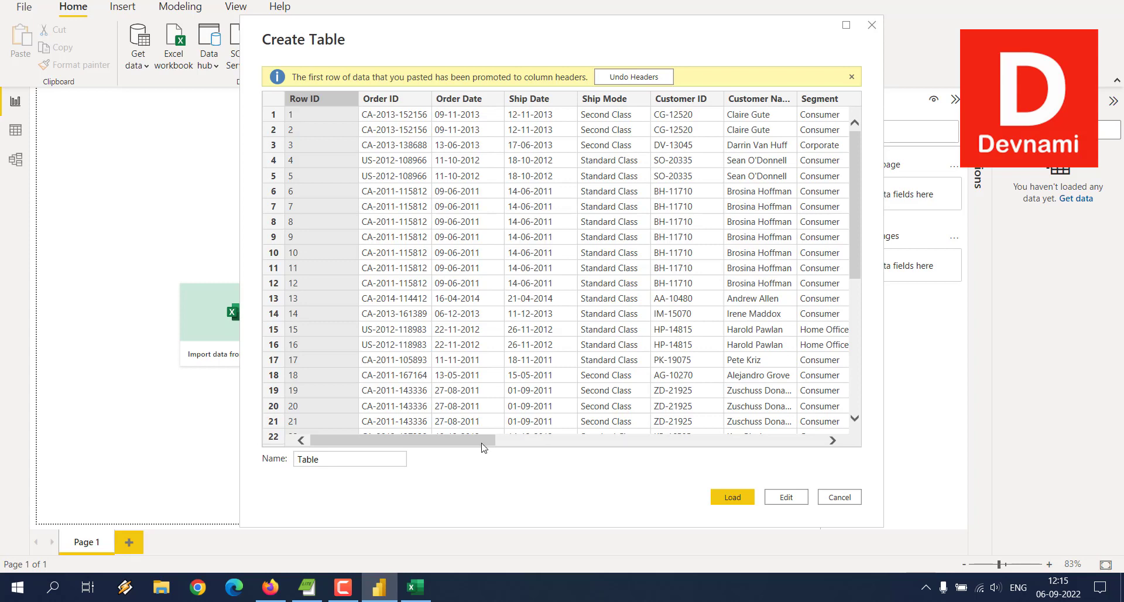
{"action": "scroll", "coordinate": [546, 357], "scroll_direction": "down", "scroll_amount": 6}
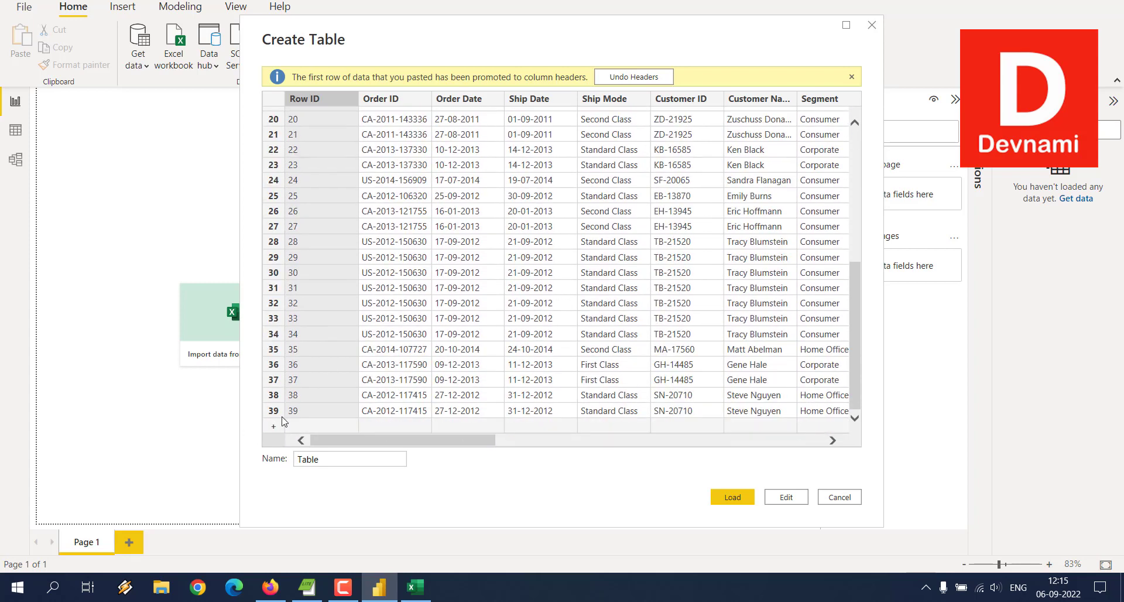
{"action": "scroll", "coordinate": [413, 404], "scroll_direction": "up", "scroll_amount": 6}
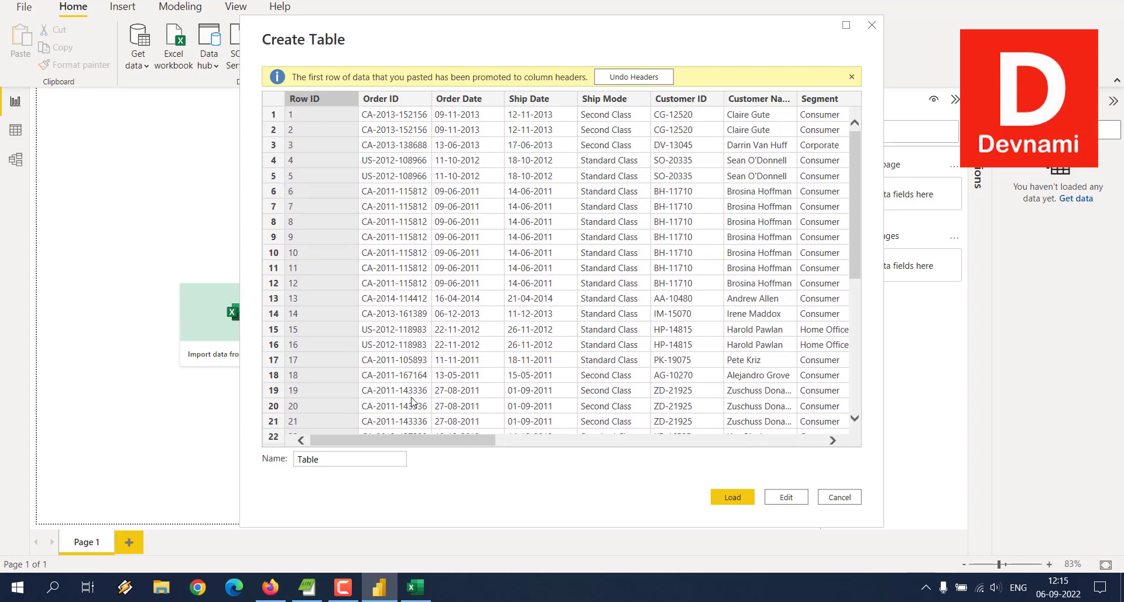
- Name the pasted table Store, check its columns across to Profit, and load it into the model
{"action": "double_click", "coordinate": [350, 459]}
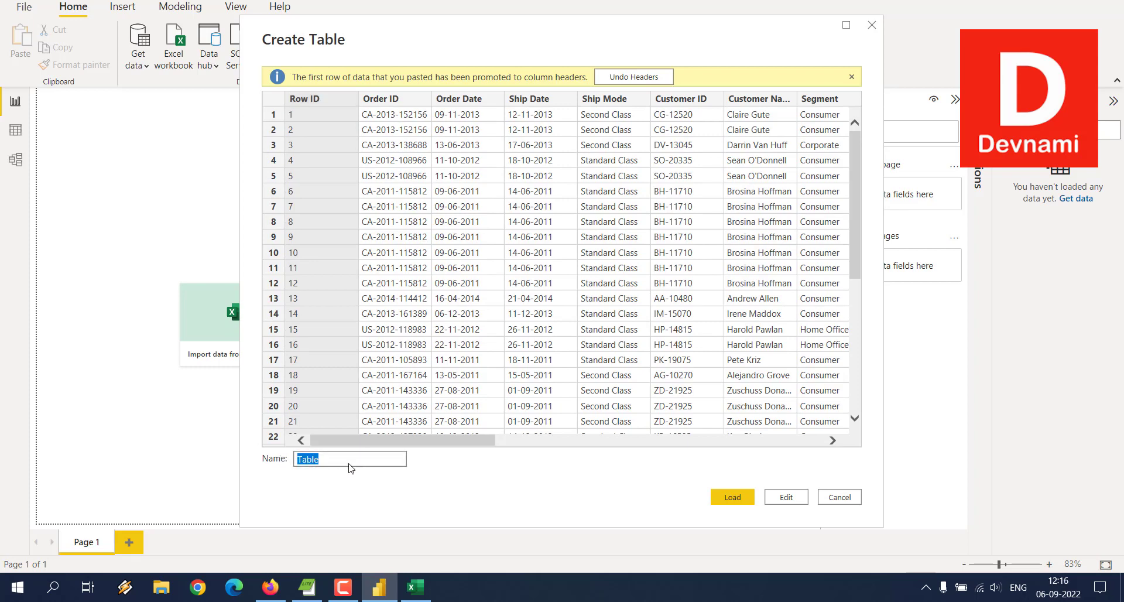
{"action": "type", "text": "Store"}
{"action": "left_click_drag", "start_coordinate": [405, 442], "coordinate": [762, 436]}
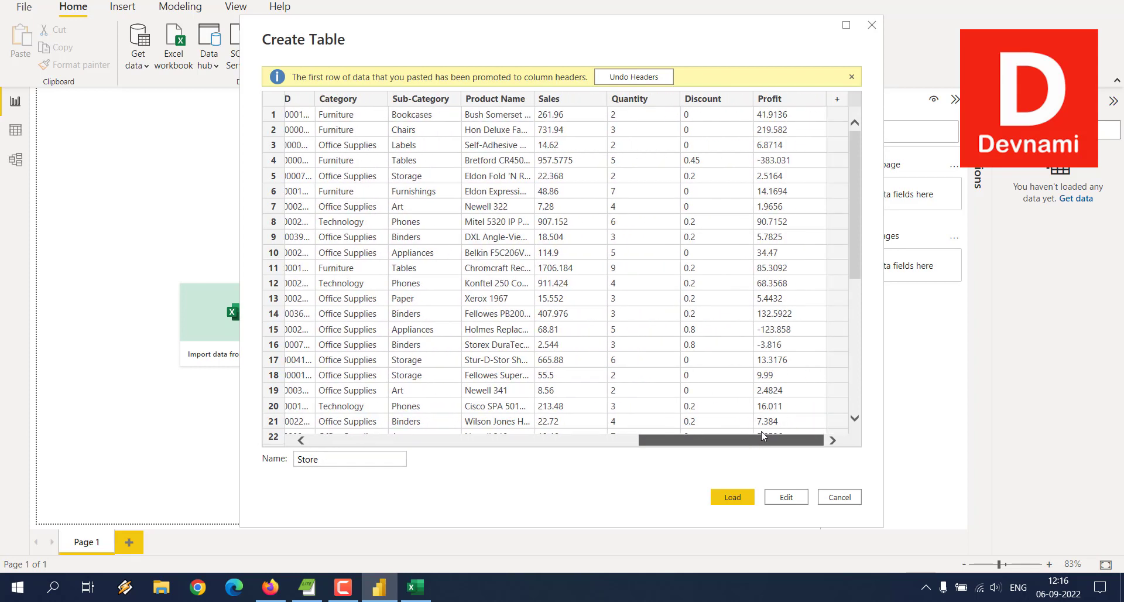
{"action": "left_click_drag", "start_coordinate": [762, 436], "coordinate": [374, 439]}
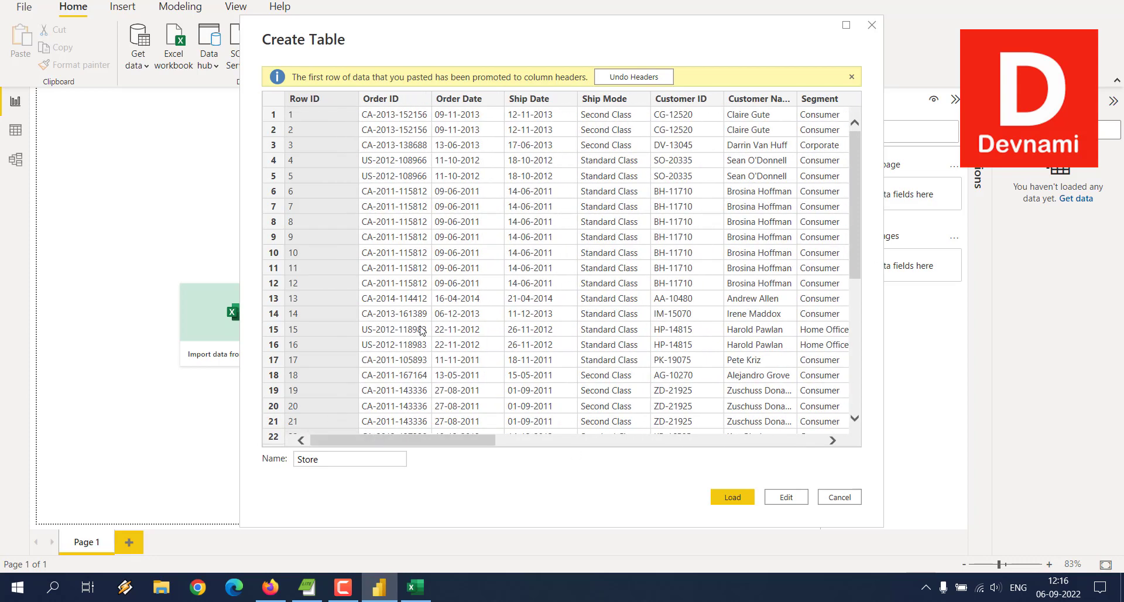
{"action": "left_click", "coordinate": [731, 497]}
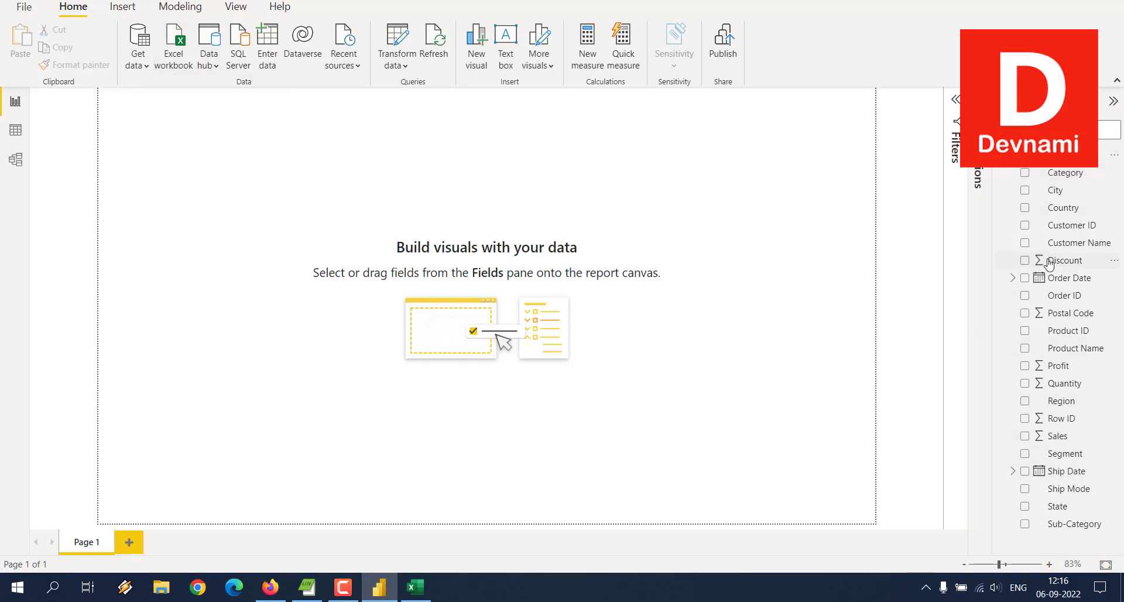
- Delete the Store table from the model
{"action": "left_click", "coordinate": [1114, 159]}
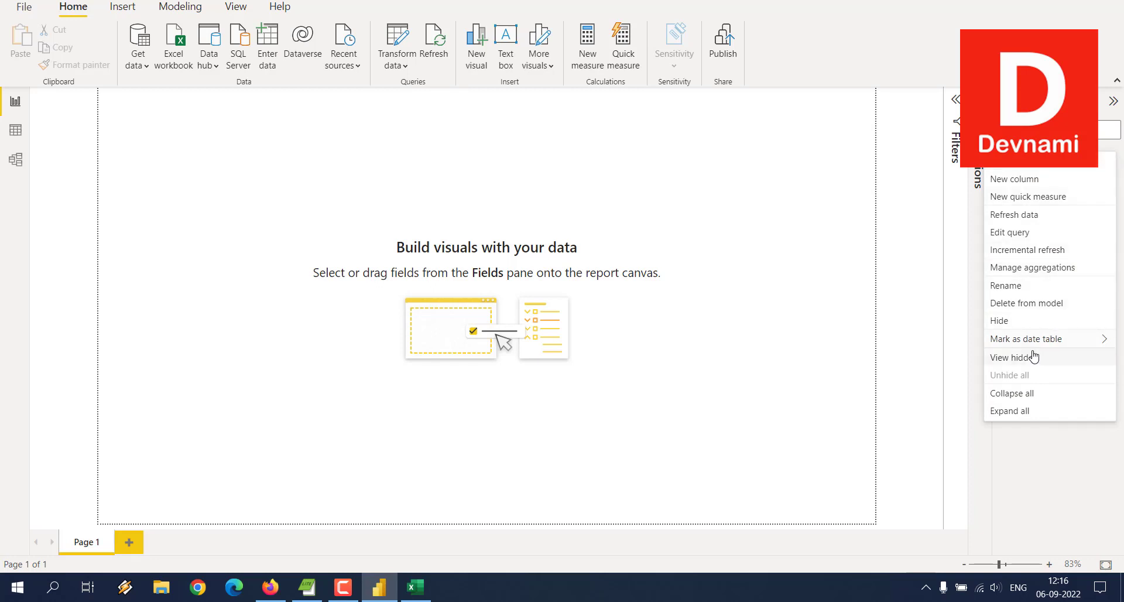
{"action": "left_click", "coordinate": [1020, 303]}
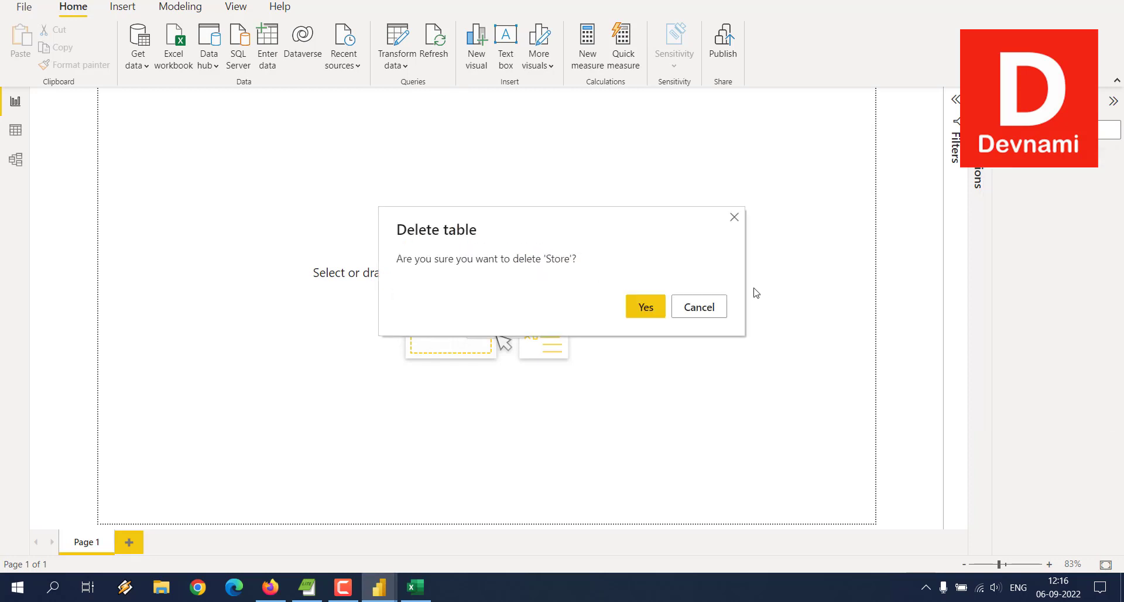
{"action": "left_click", "coordinate": [644, 306]}
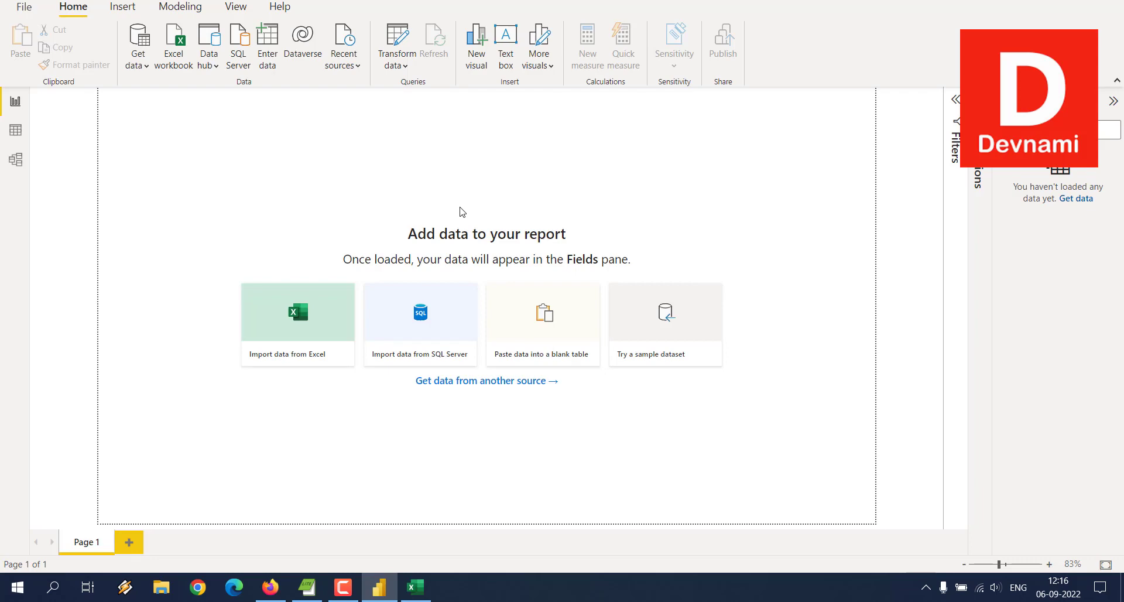
- Switch to the Power BI service in the browser and view the local file import for new content without choosing a file
{"action": "left_click", "coordinate": [277, 588]}
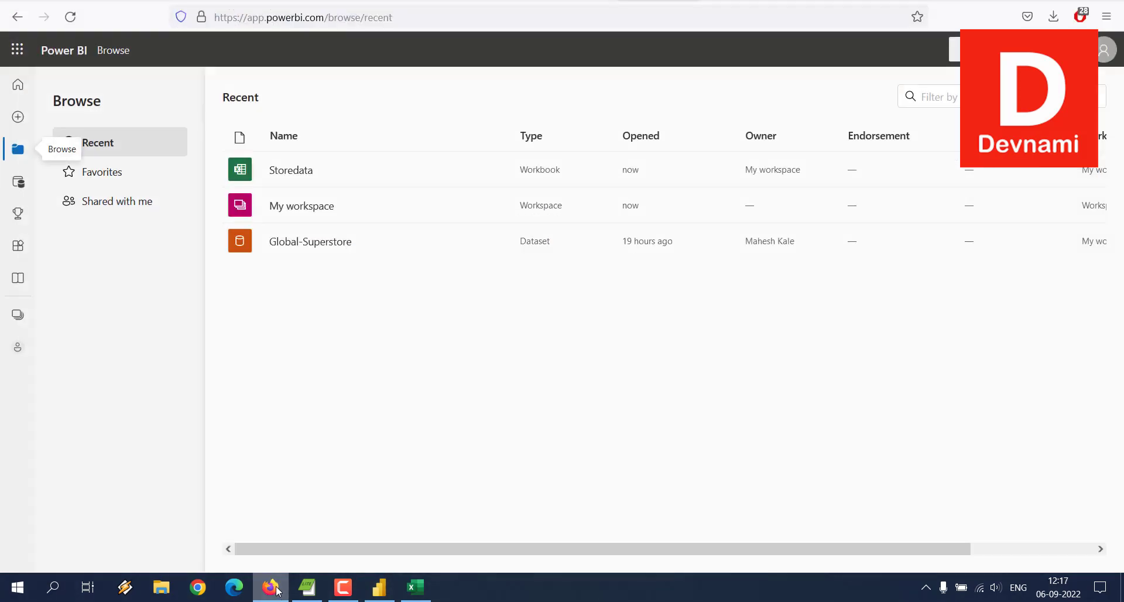
{"action": "left_click", "coordinate": [19, 85]}
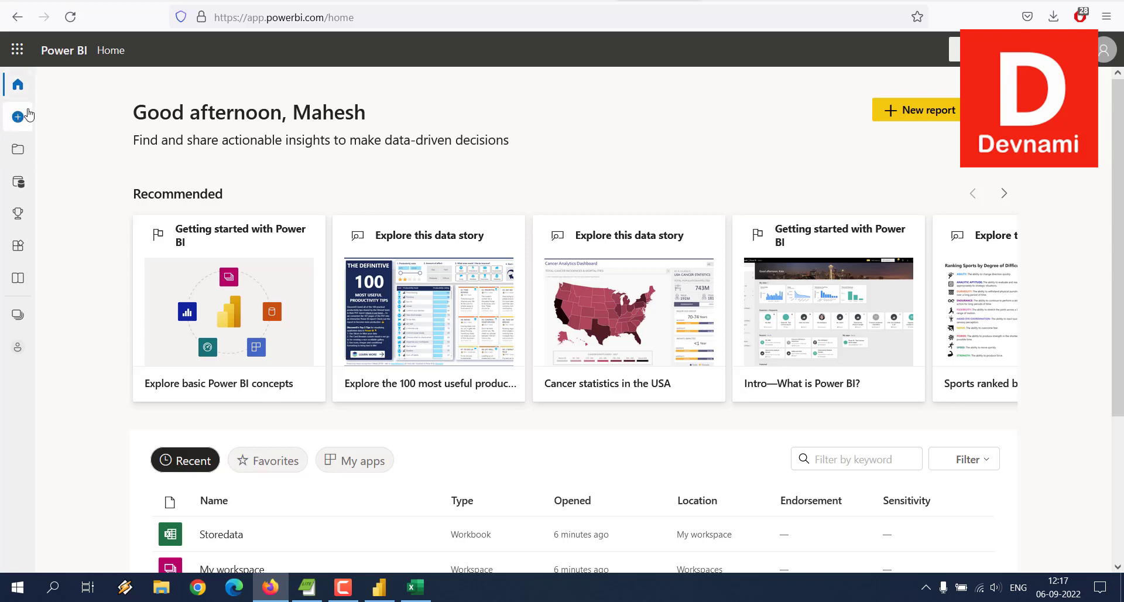
{"action": "left_click", "coordinate": [28, 115]}
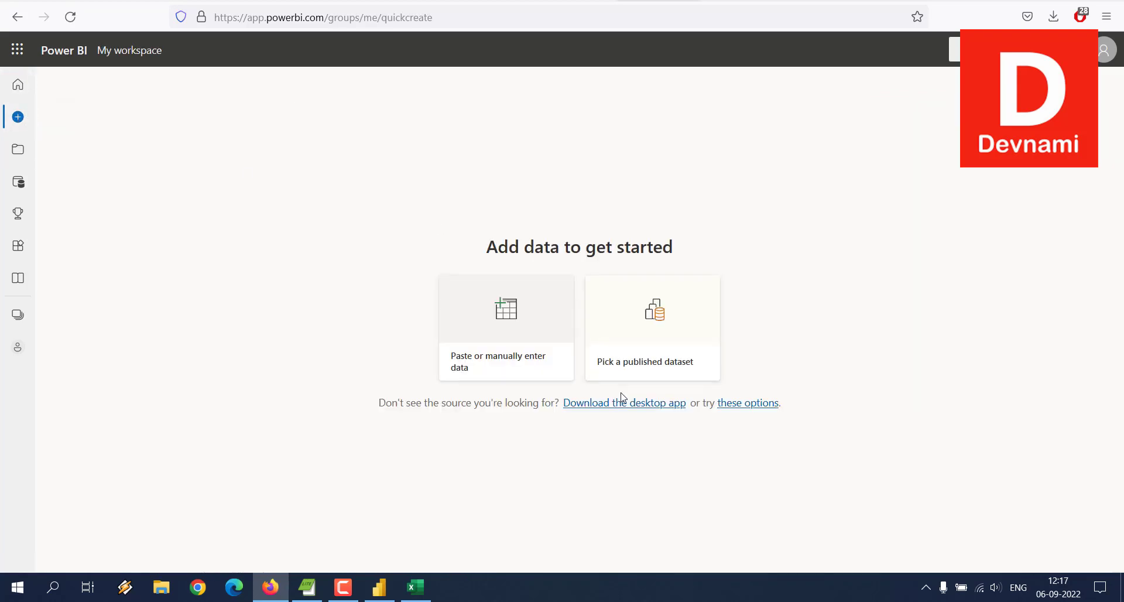
{"action": "left_click", "coordinate": [747, 405]}
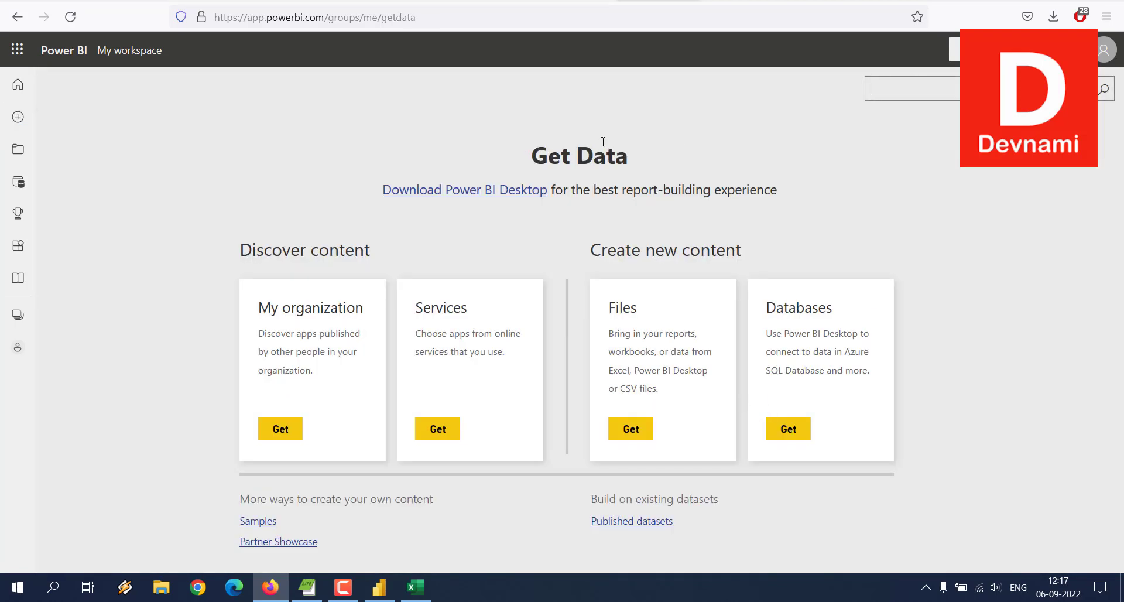
{"action": "left_click_drag", "start_coordinate": [594, 254], "coordinate": [739, 254]}
{"action": "left_click", "coordinate": [727, 275]}
{"action": "left_click", "coordinate": [632, 428]}
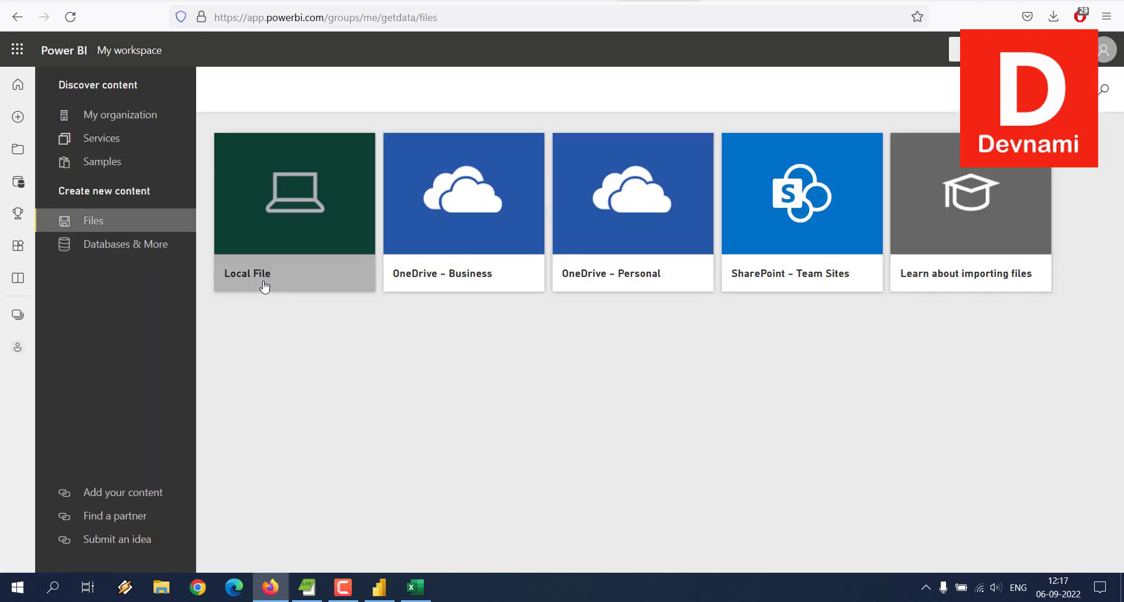
{"action": "left_click", "coordinate": [270, 256]}
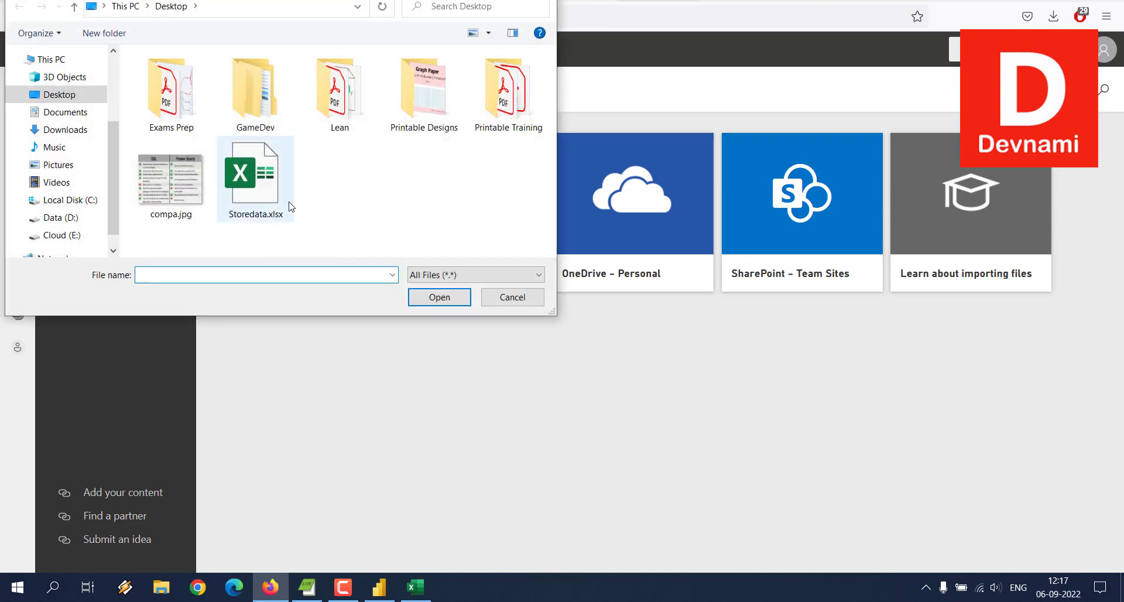
{"action": "left_click", "coordinate": [510, 296]}
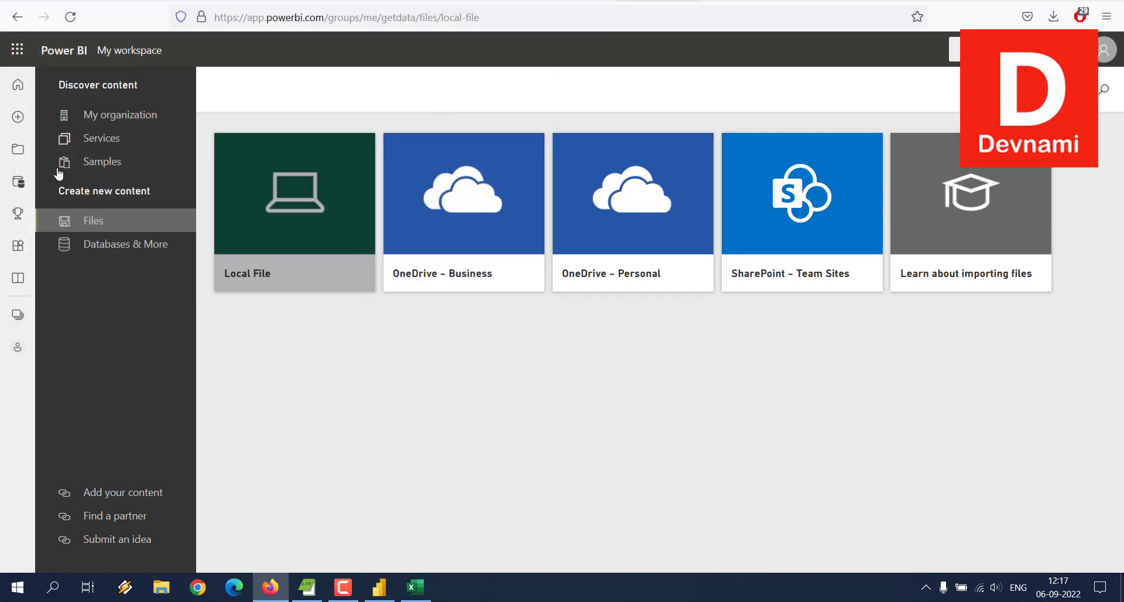
- Open the Storedata workbook from the recent items and look through its rows on Sheet1
{"action": "left_click", "coordinate": [19, 145]}
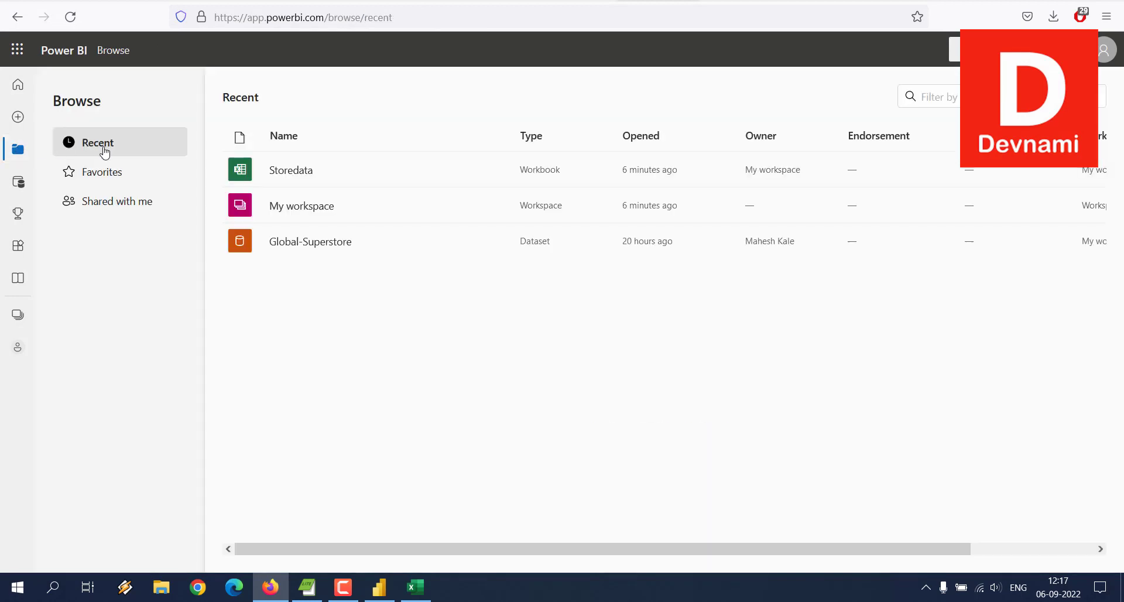
{"action": "left_click", "coordinate": [308, 170]}
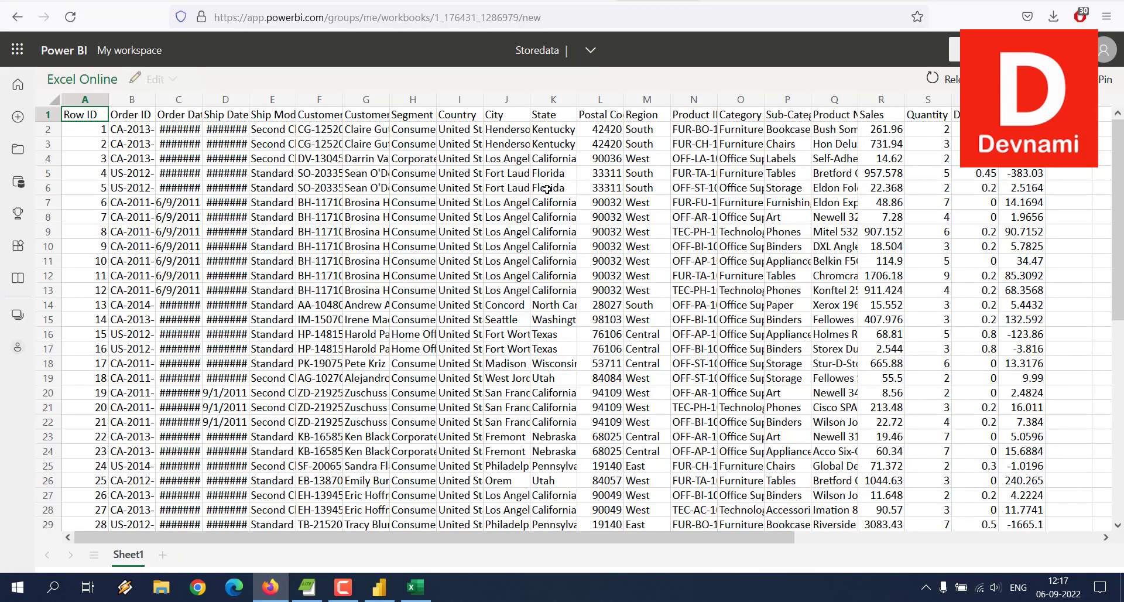
{"action": "scroll", "coordinate": [546, 189], "scroll_direction": "down", "scroll_amount": 9}
{"action": "scroll", "coordinate": [546, 188], "scroll_direction": "up", "scroll_amount": 9}
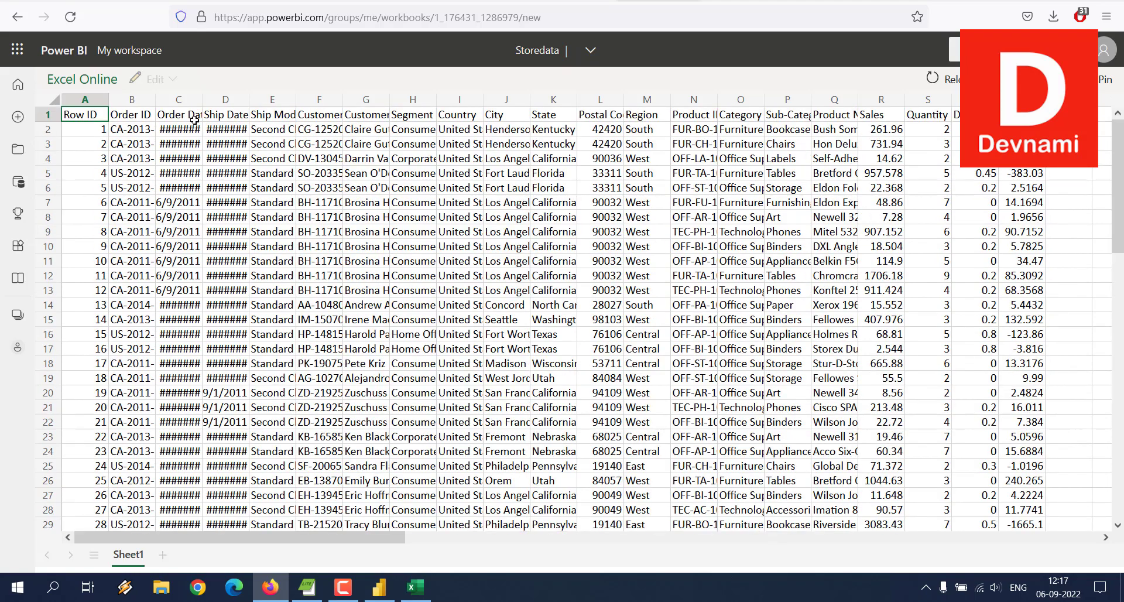
- Return to the recent items and examine the list of datasets in the Data hub
{"action": "left_click", "coordinate": [18, 149]}
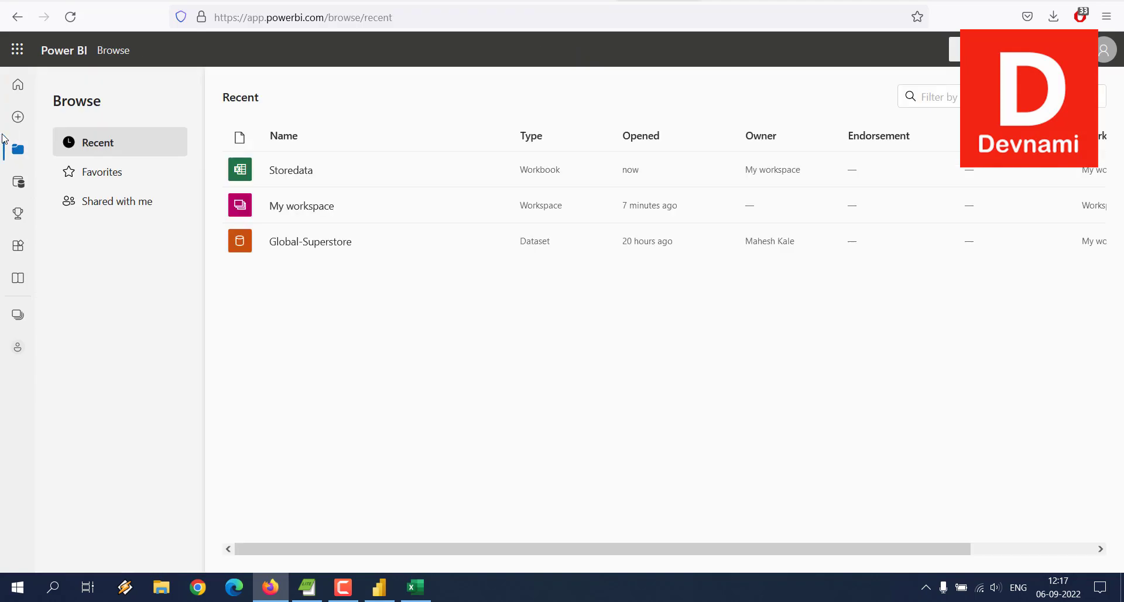
{"action": "left_click", "coordinate": [17, 184]}
{"action": "scroll", "coordinate": [607, 287], "scroll_direction": "down", "scroll_amount": 3}
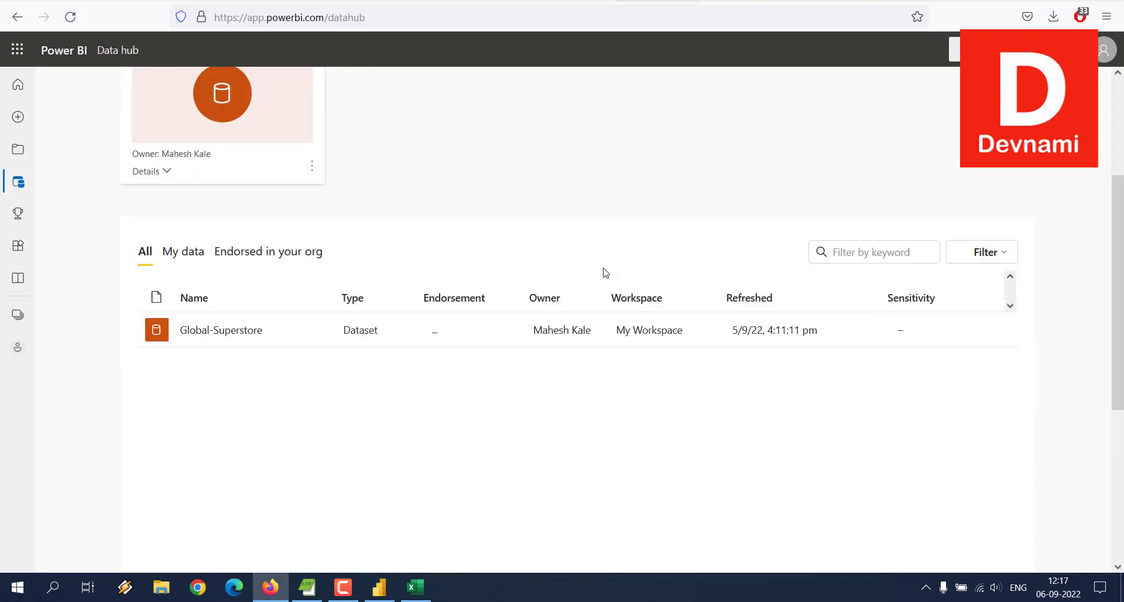
- Look over the rest of the Data hub's dataset list and return to the recent items
{"action": "scroll", "coordinate": [606, 272], "scroll_direction": "down", "scroll_amount": 2}
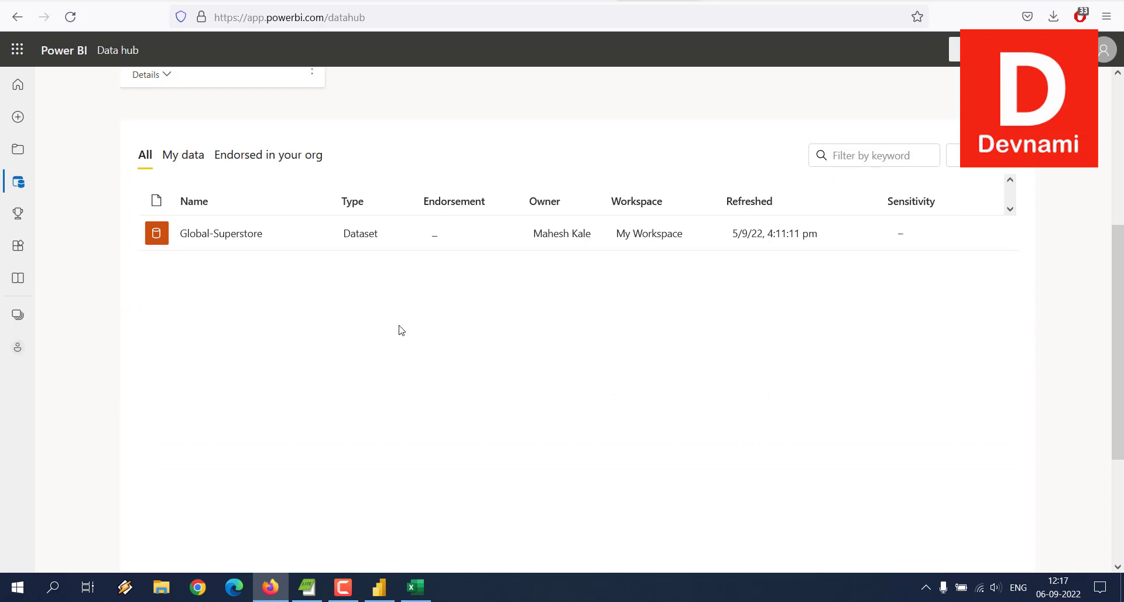
{"action": "scroll", "coordinate": [400, 333], "scroll_direction": "up", "scroll_amount": 5}
{"action": "left_click", "coordinate": [18, 150]}
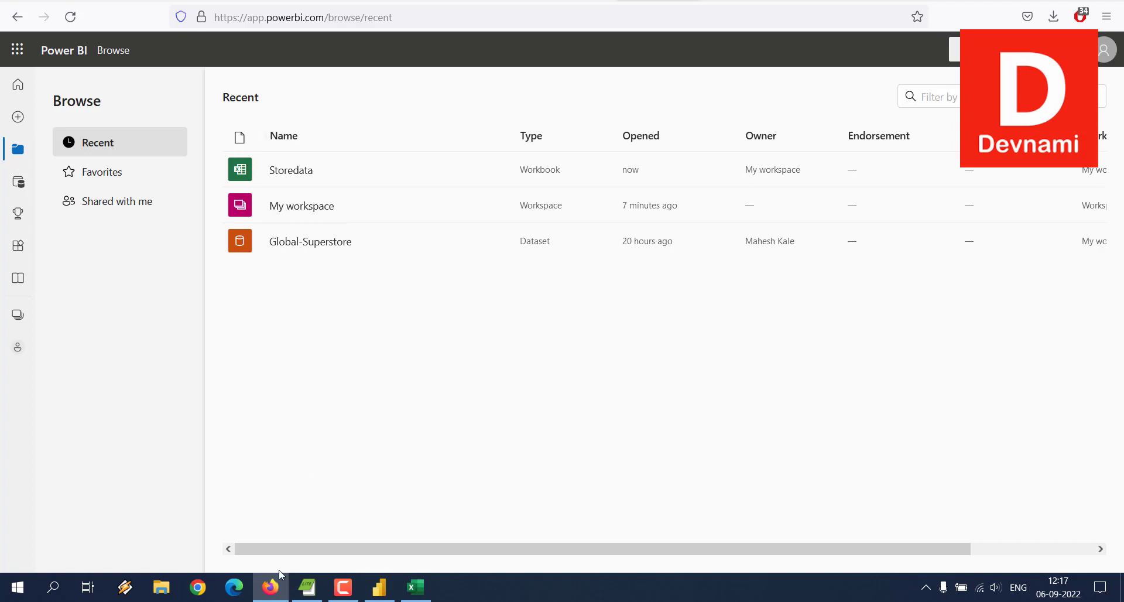
- Switch to Power BI Desktop and view the common data sources available for getting data, without choosing one
{"action": "left_click", "coordinate": [280, 587]}
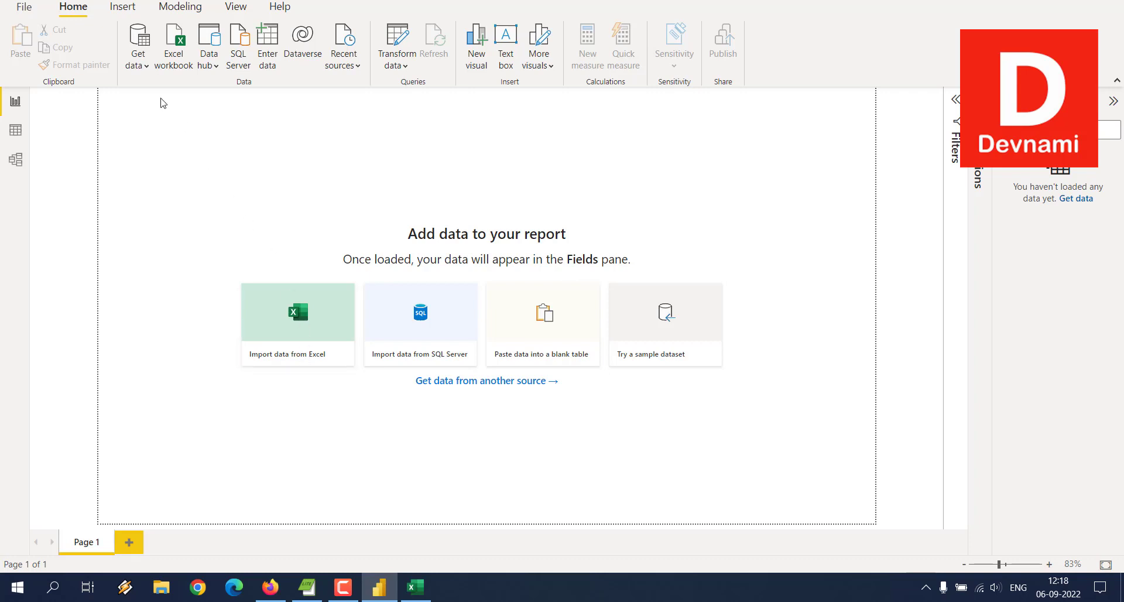
{"action": "left_click", "coordinate": [144, 66]}
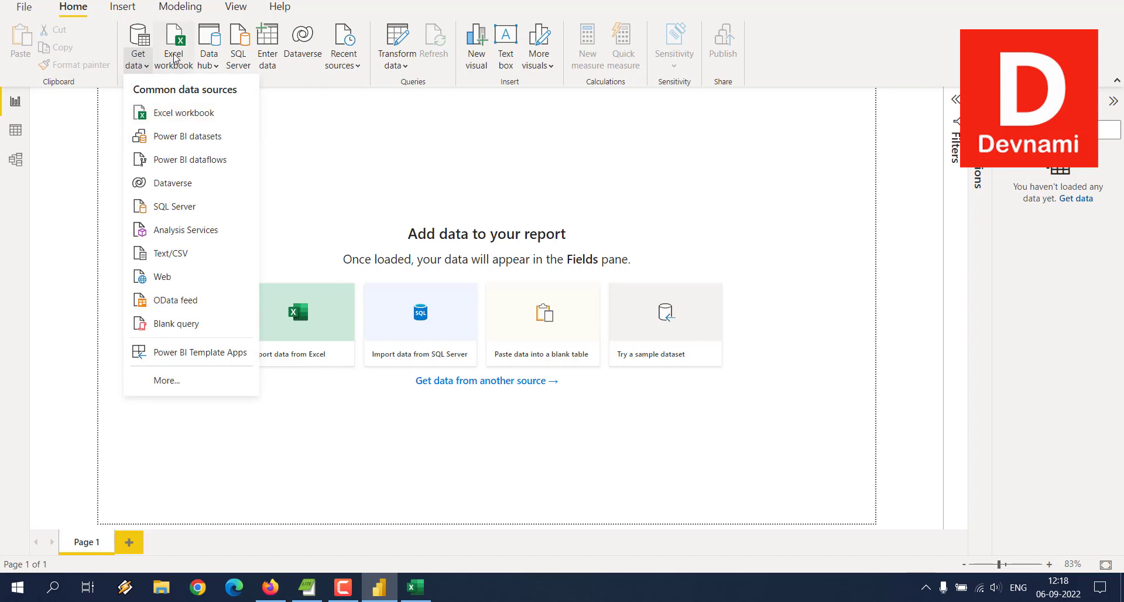
{"action": "left_click", "coordinate": [391, 194]}
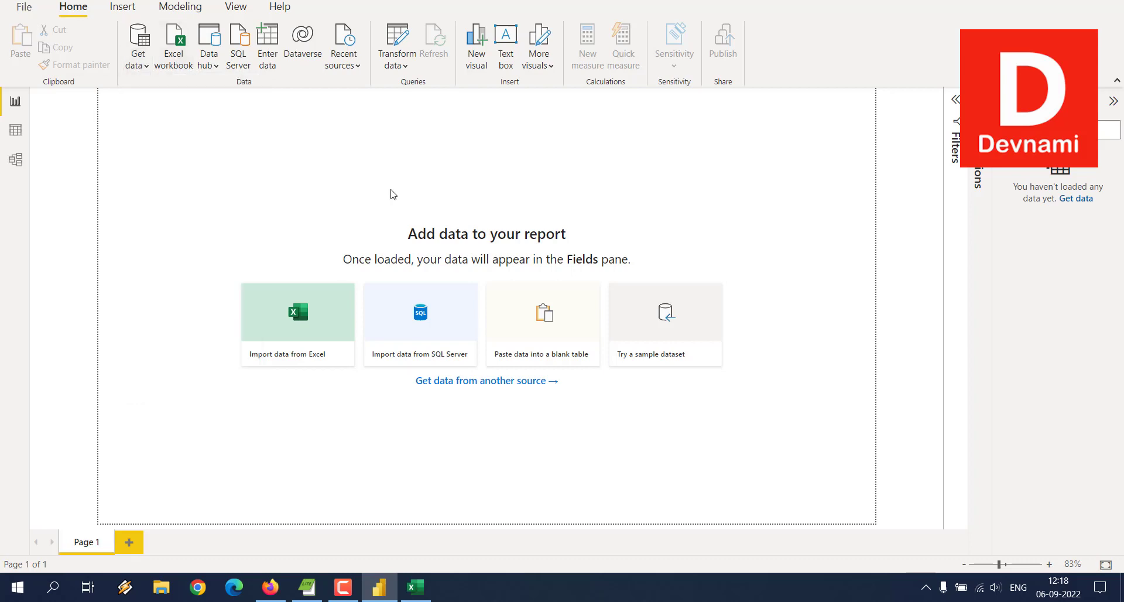
- View the blank grid and name field for manually entering a table, and close it without loading anything
{"action": "left_click", "coordinate": [271, 65]}
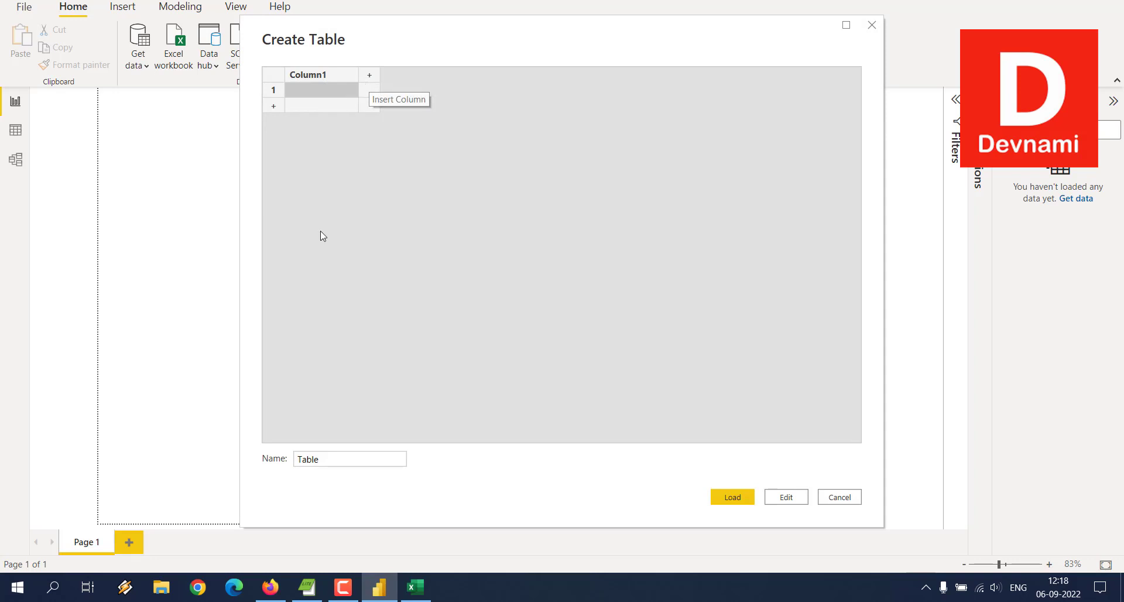
{"action": "double_click", "coordinate": [307, 459]}
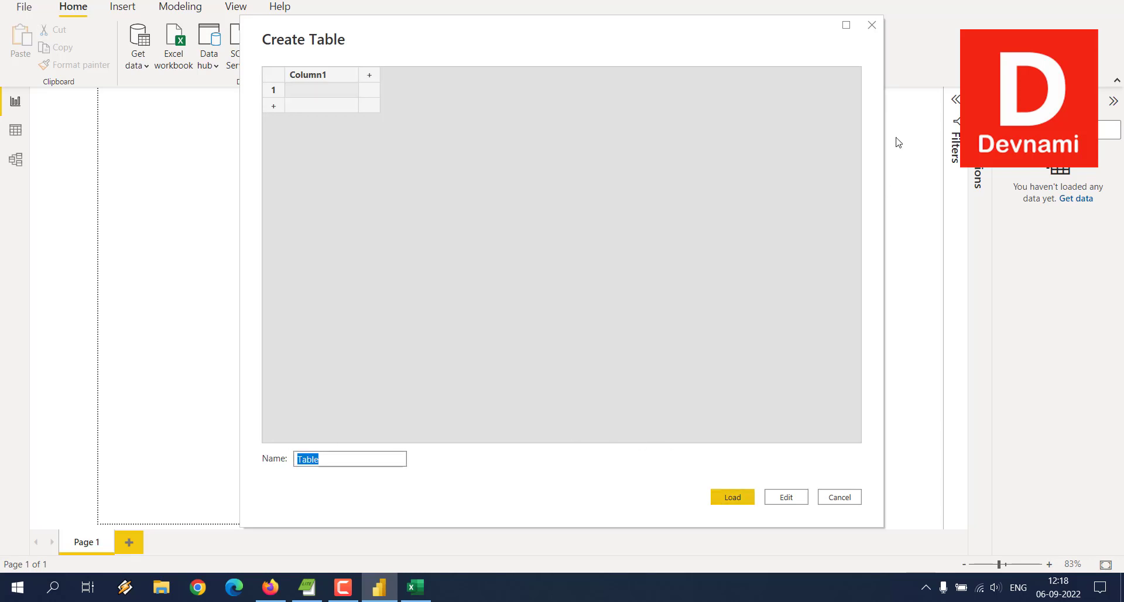
{"action": "left_click", "coordinate": [873, 29]}
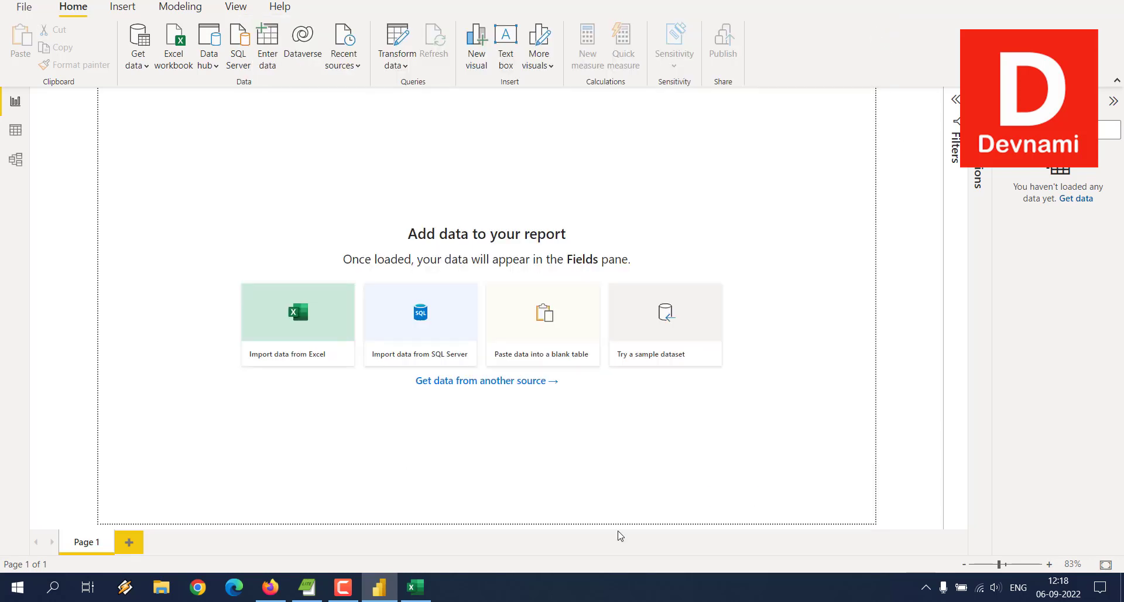